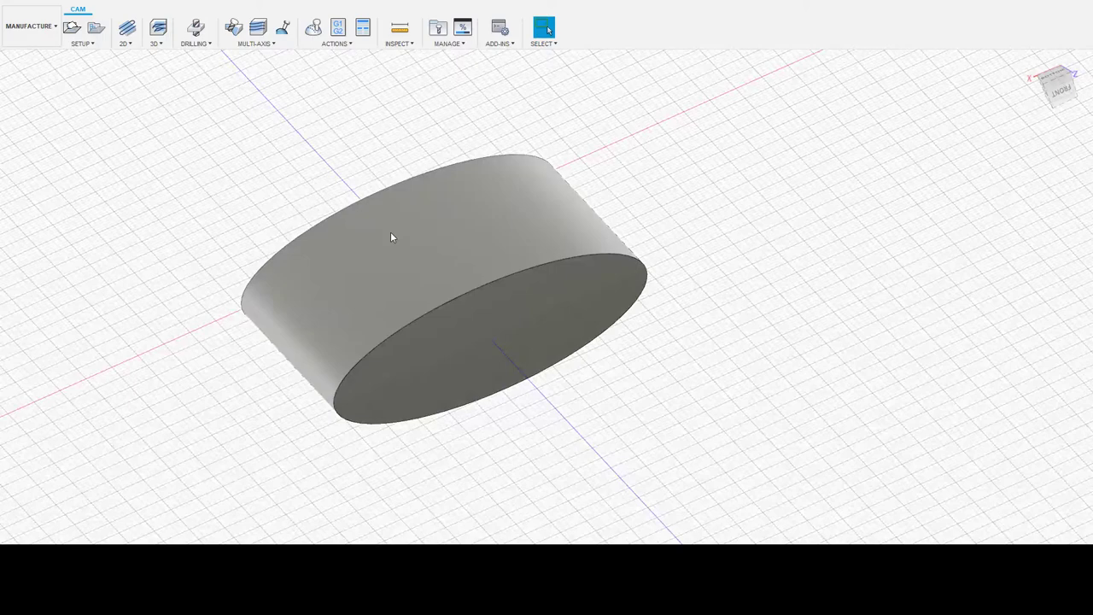
# Step: Switch from the current workspace to the Design workspace
pyautogui.moveTo(254, 147); pyautogui.dragTo(285, 140, button='middle')
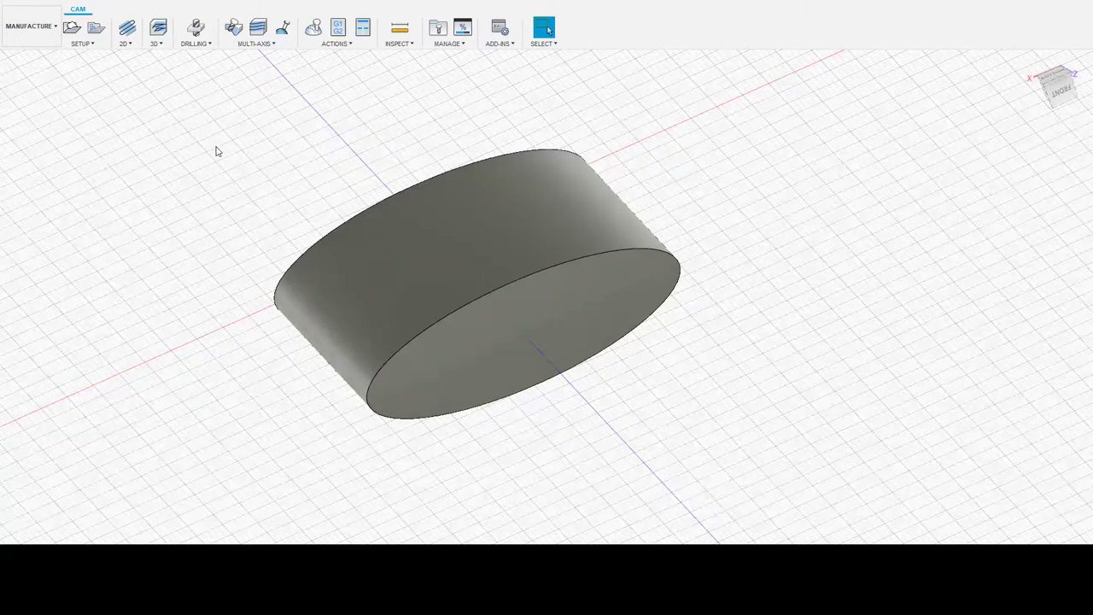
pyautogui.click(46, 38)
pyautogui.click(39, 61)
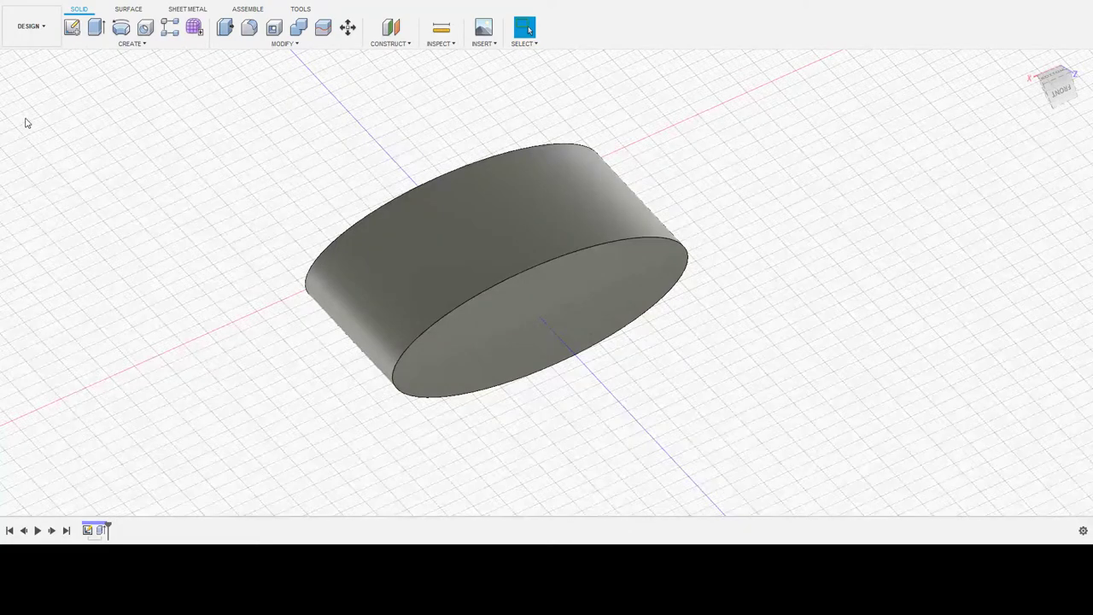
# Step: Turn the view to face the elliptical end face and start a new sketch on it
pyautogui.click(500, 241)
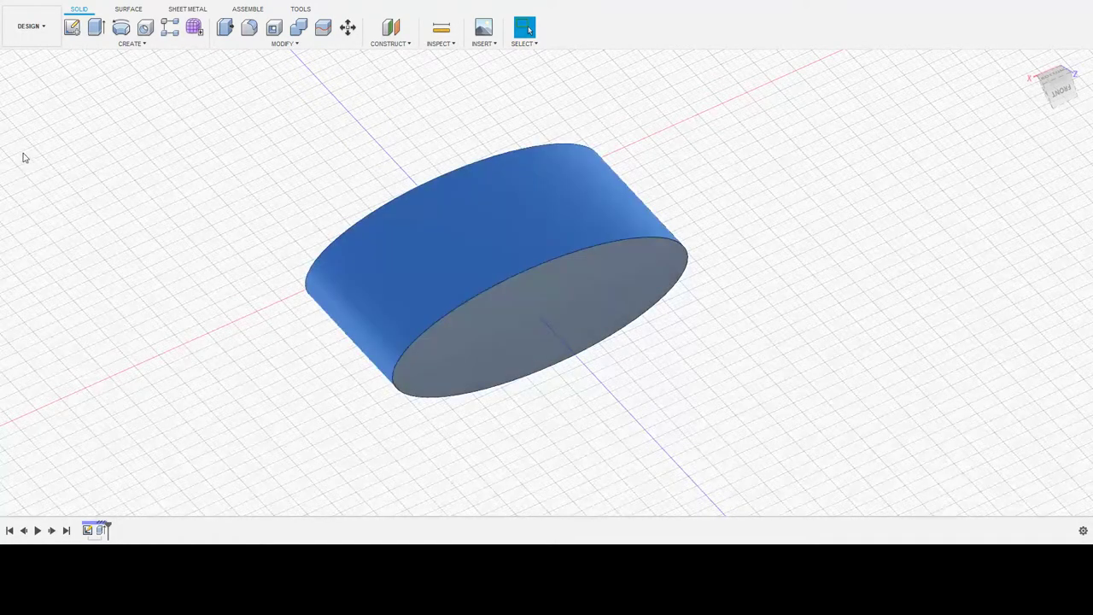
pyautogui.click(61, 134)
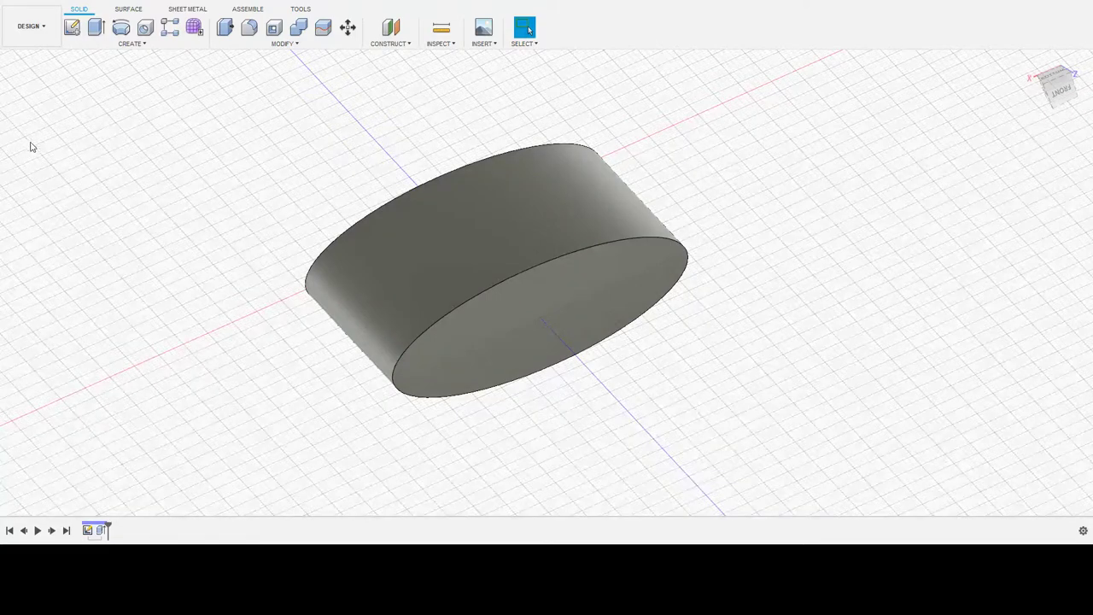
pyautogui.moveTo(291, 174)
pyautogui.keyDown('shift'); pyautogui.mouseDown(button='middle')
pyautogui.moveTo(418, 184)
pyautogui.moveTo(375, 153)
pyautogui.mouseUp(button='middle'); pyautogui.keyUp('shift')
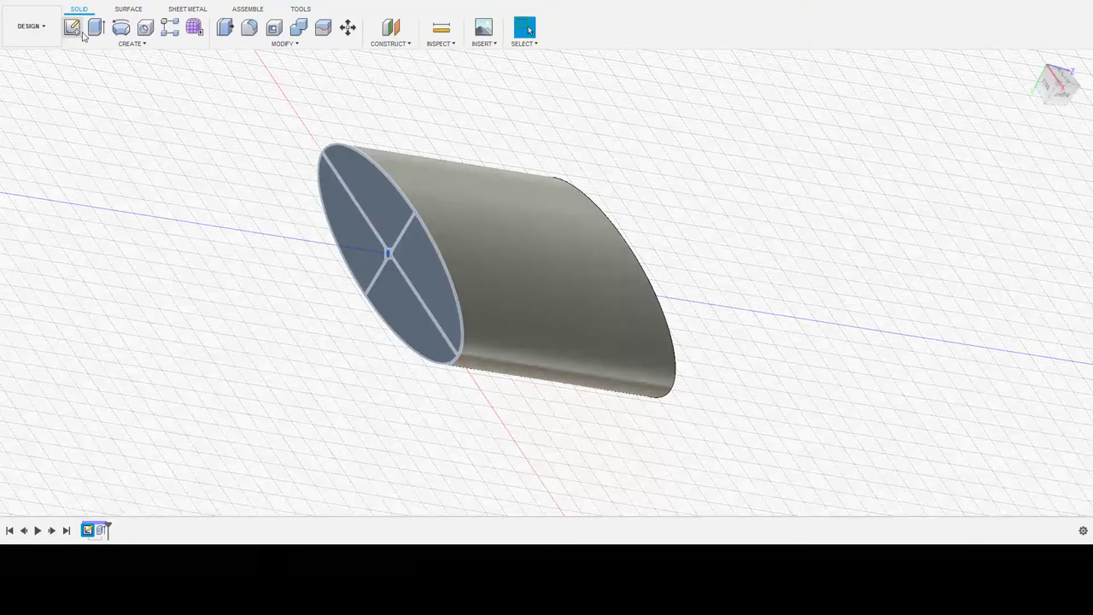
pyautogui.moveTo(520, 188)
pyautogui.keyDown('shift'); pyautogui.mouseDown(button='middle')
pyautogui.moveTo(425, 164)
pyautogui.moveTo(534, 180)
pyautogui.mouseUp(button='middle'); pyautogui.keyUp('shift')
pyautogui.moveTo(563, 261)
pyautogui.keyDown('shift'); pyautogui.mouseDown(button='middle')
pyautogui.moveTo(524, 224)
pyautogui.moveTo(196, 80)
pyautogui.mouseUp(button='middle'); pyautogui.keyUp('shift')
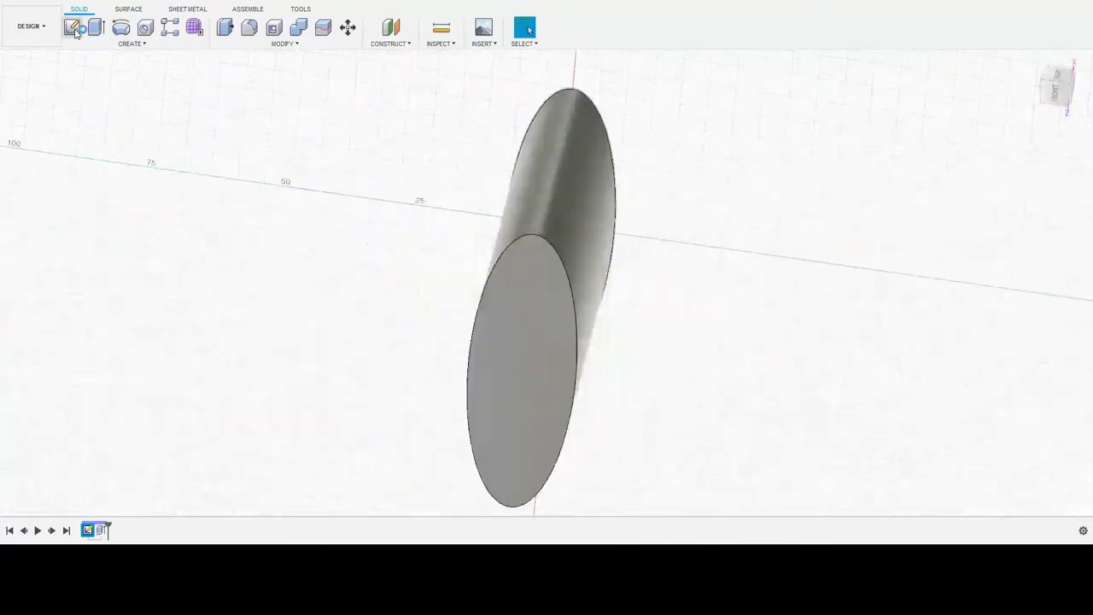
pyautogui.click(75, 31)
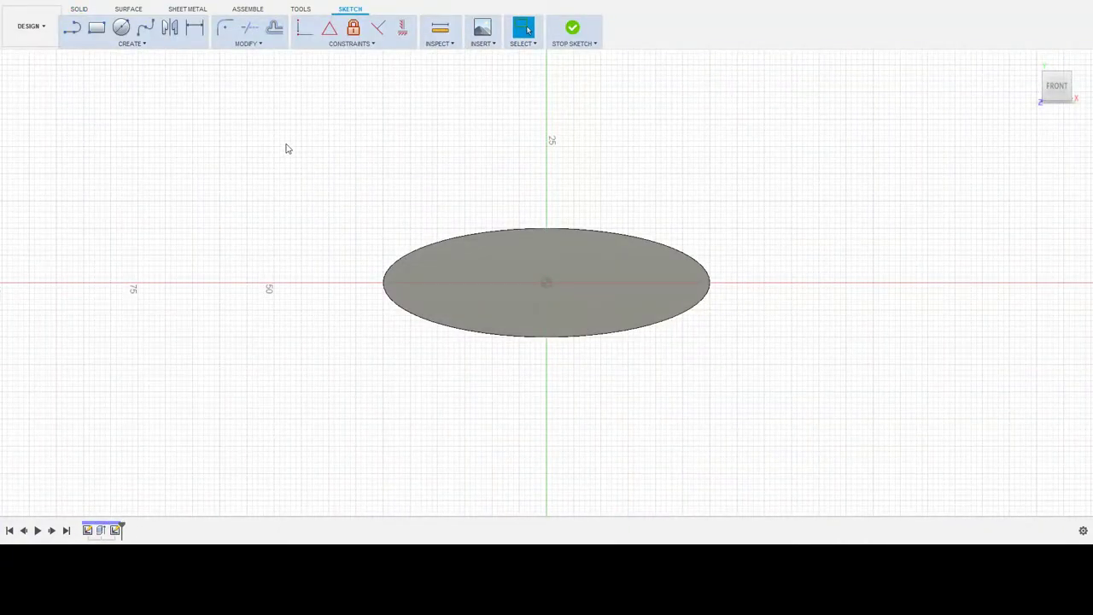
pyautogui.click(138, 44)
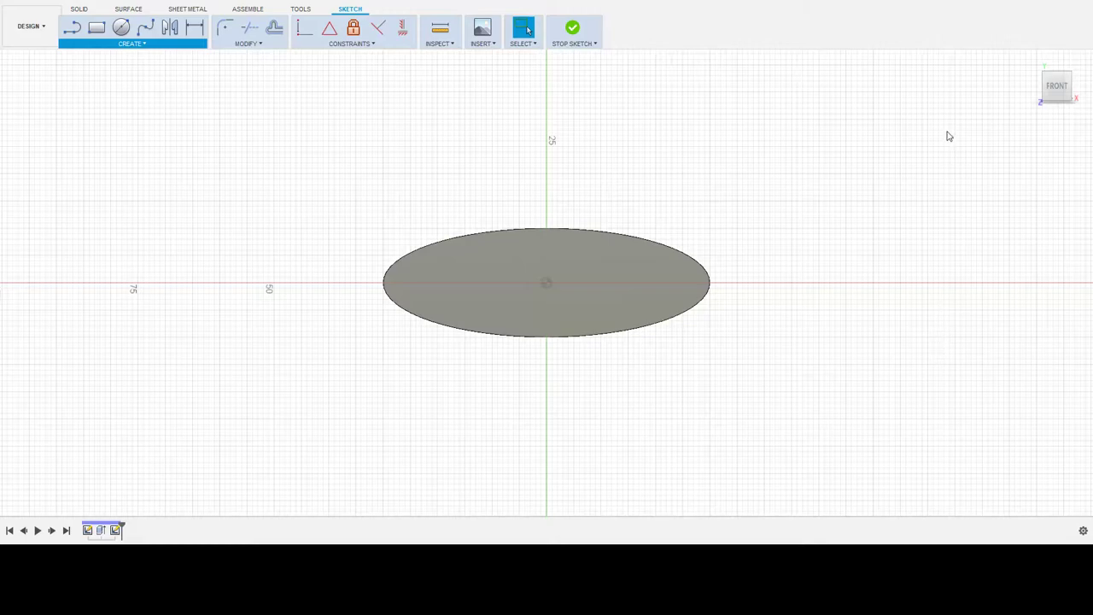
pyautogui.press('Escape')
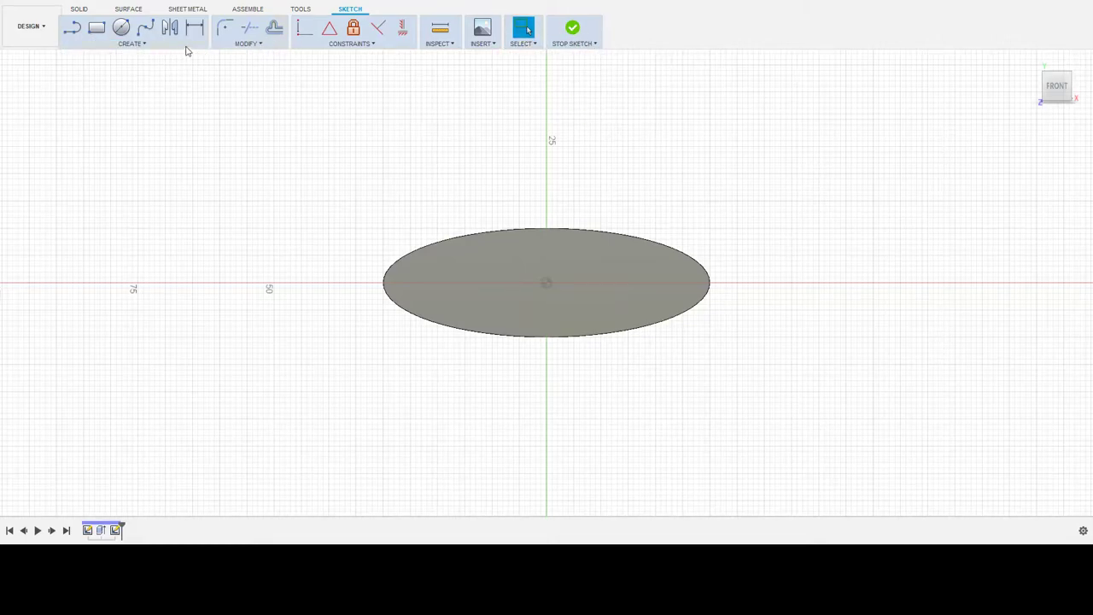
# Step: Dimension the ellipse 30.00 from left vertex to centre and 10.00 on the minor axis
pyautogui.click(199, 32)
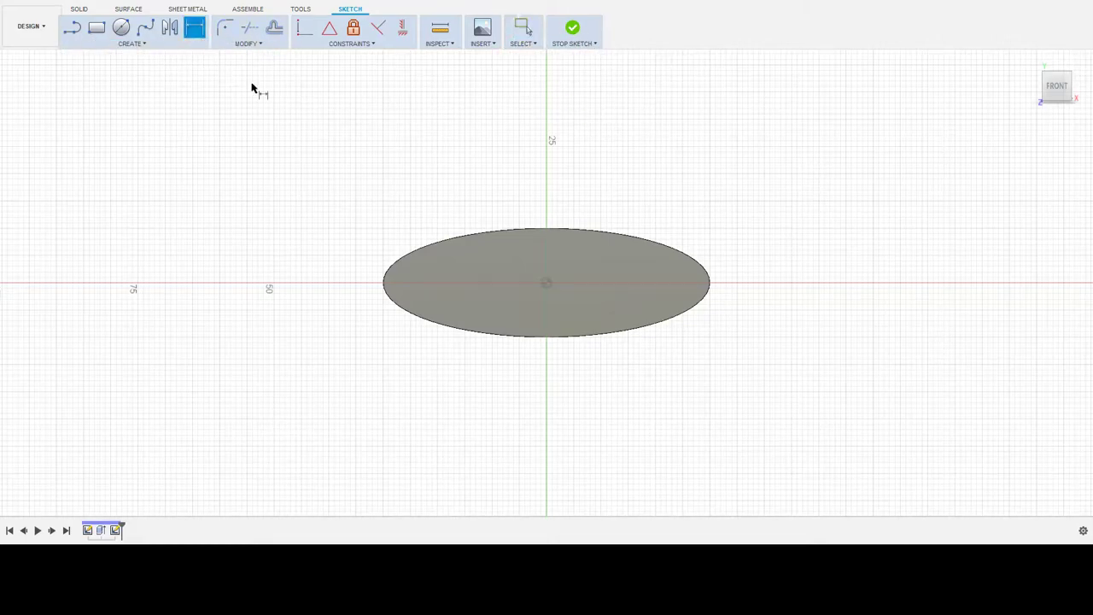
pyautogui.click(549, 231)
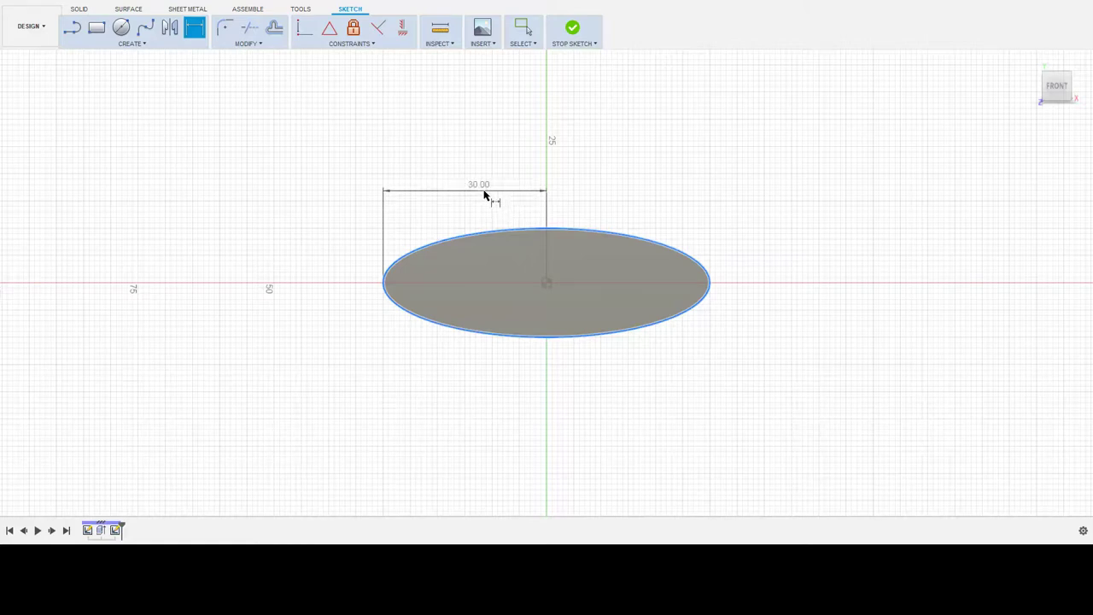
pyautogui.click(595, 306)
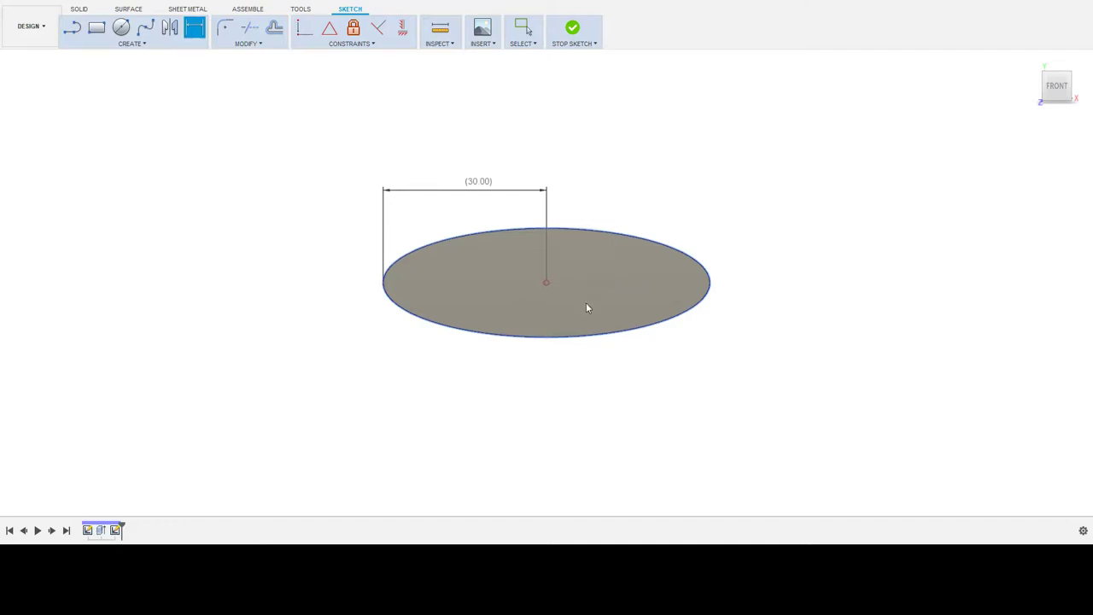
pyautogui.click(724, 256)
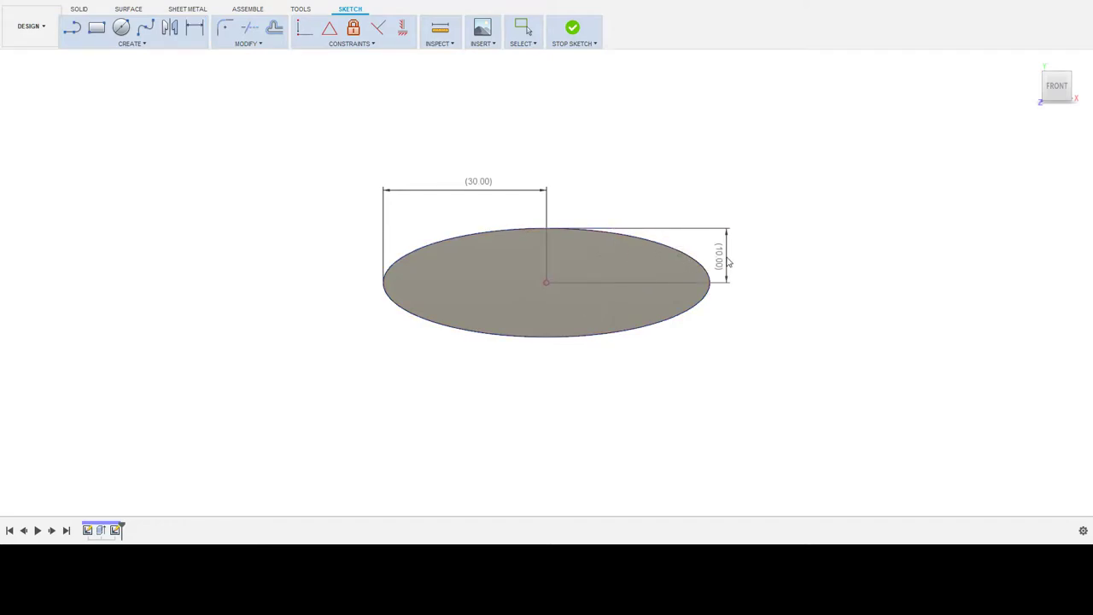
pyautogui.keyDown('shift'); pyautogui.moveTo(677, 215); pyautogui.dragTo(647, 196, button='middle'); pyautogui.keyUp('shift')
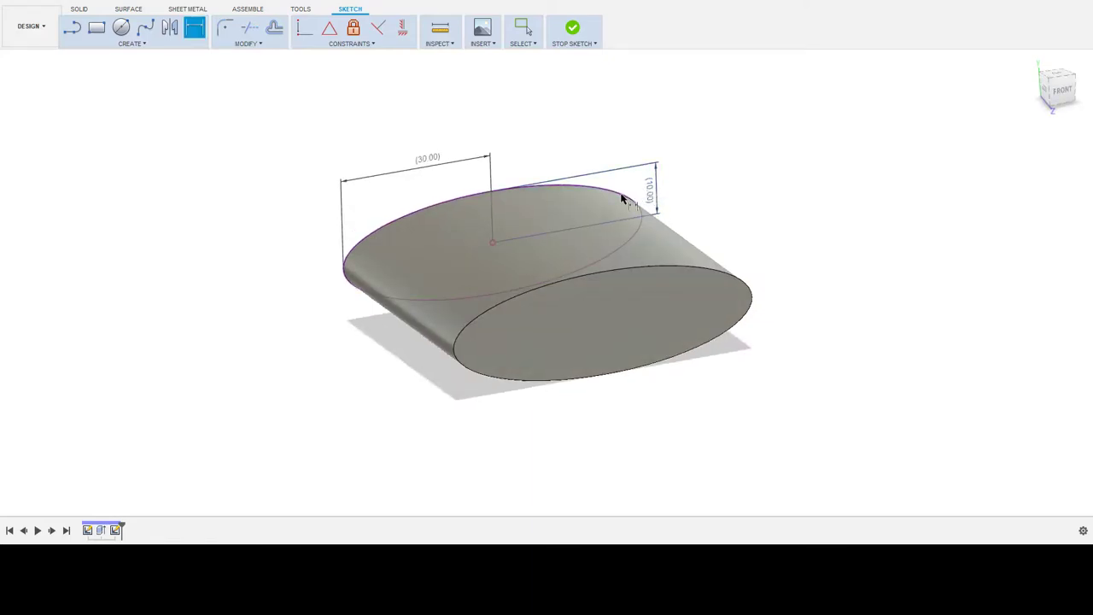
pyautogui.moveTo(551, 162)
pyautogui.keyDown('shift'); pyautogui.mouseDown(button='middle')
pyautogui.moveTo(649, 152)
pyautogui.moveTo(689, 161)
pyautogui.moveTo(581, 171)
pyautogui.moveTo(542, 187)
pyautogui.moveTo(551, 199)
pyautogui.mouseUp(button='middle'); pyautogui.keyUp('shift')
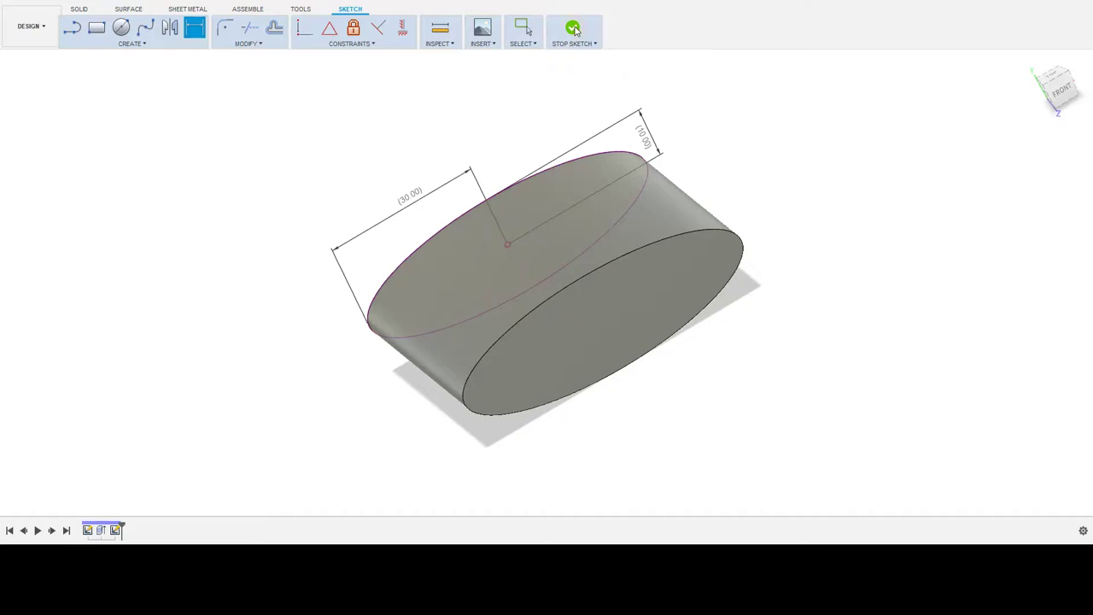
# Step: Finish the sketch and measure 50.00 mm between the solid's two elliptical end faces
pyautogui.keyDown('shift'); pyautogui.moveTo(586, 264); pyautogui.dragTo(640, 251, button='middle'); pyautogui.keyUp('shift')
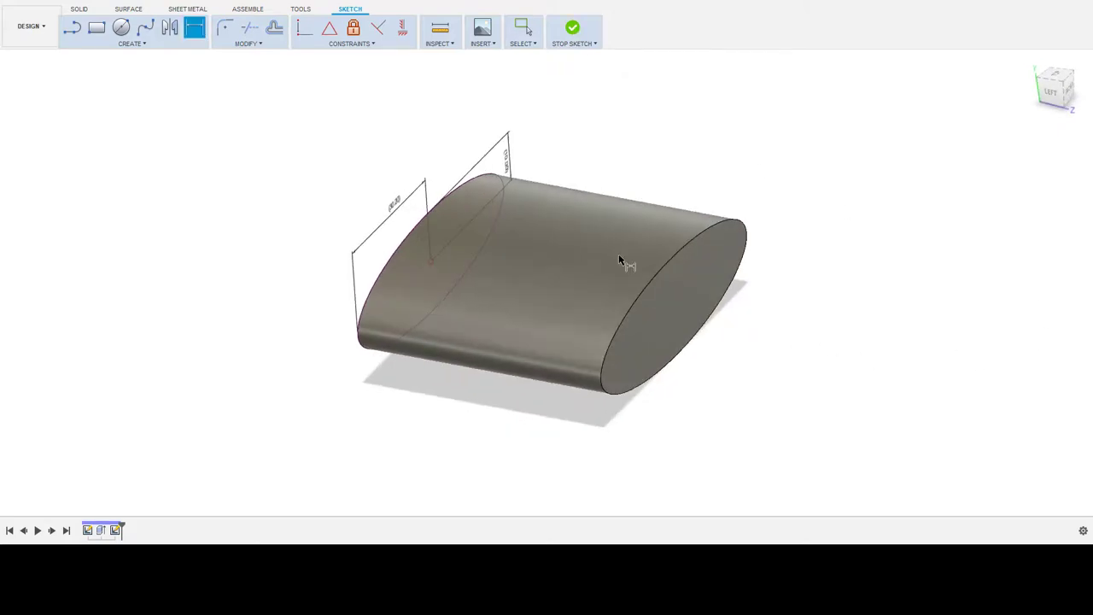
pyautogui.click(572, 29)
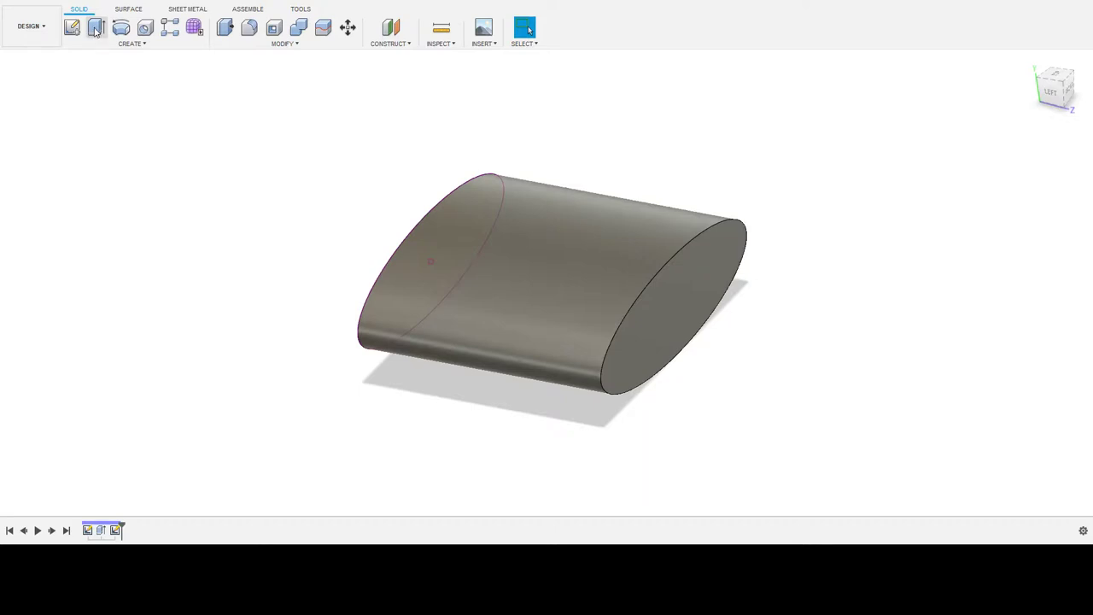
pyautogui.click(444, 28)
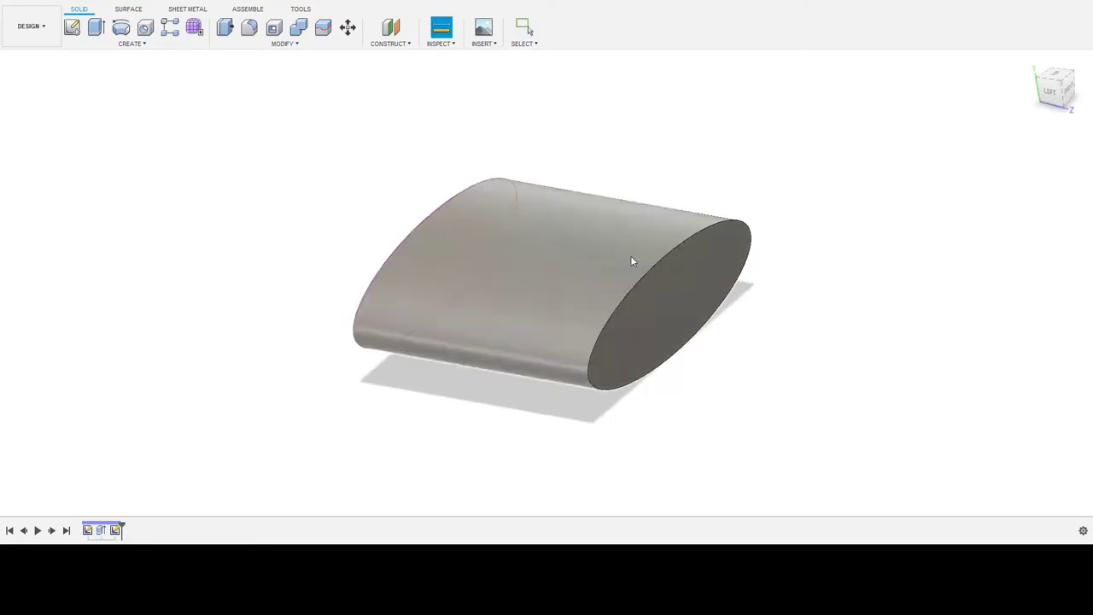
pyautogui.click(685, 293)
pyautogui.keyDown('shift'); pyautogui.moveTo(648, 274); pyautogui.dragTo(444, 209, button='middle'); pyautogui.keyUp('shift')
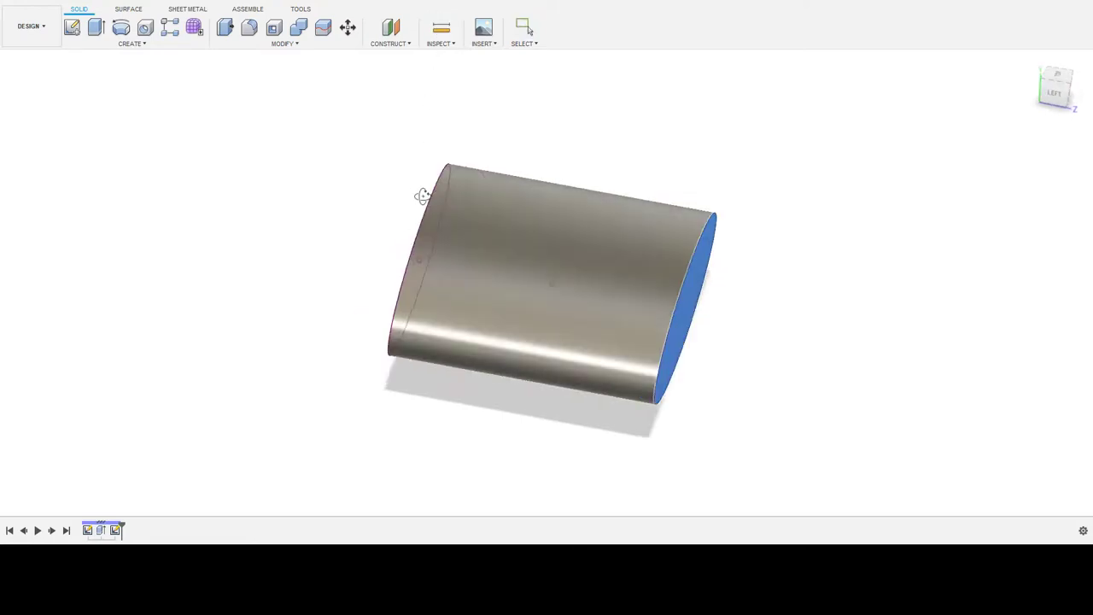
pyautogui.click(421, 210)
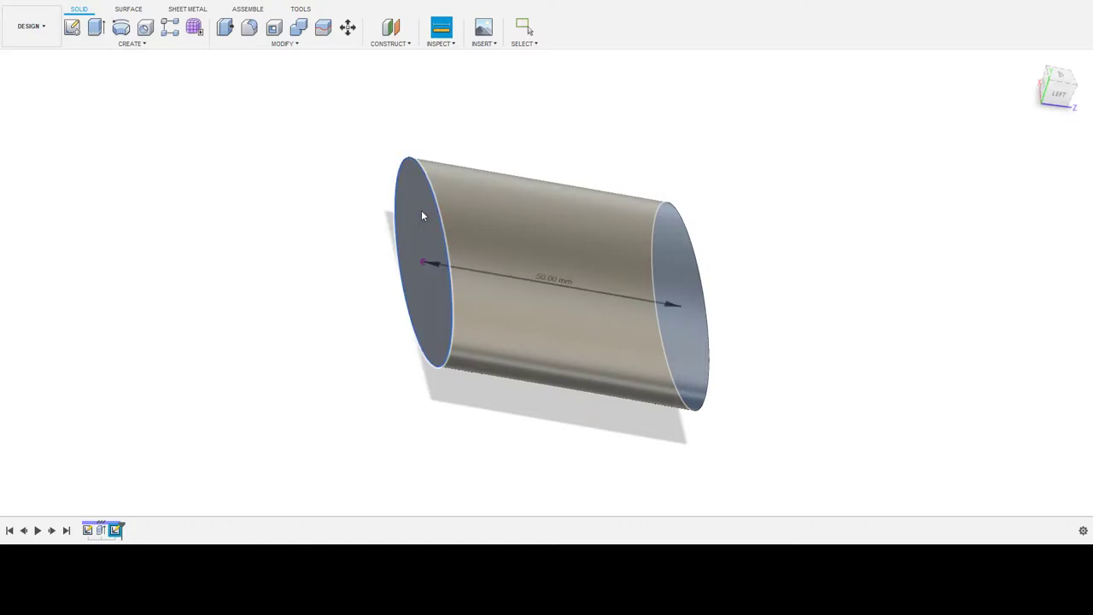
pyautogui.keyDown('shift'); pyautogui.moveTo(569, 178); pyautogui.dragTo(531, 162, button='middle'); pyautogui.keyUp('shift')
pyautogui.scroll(4, 539, 287)
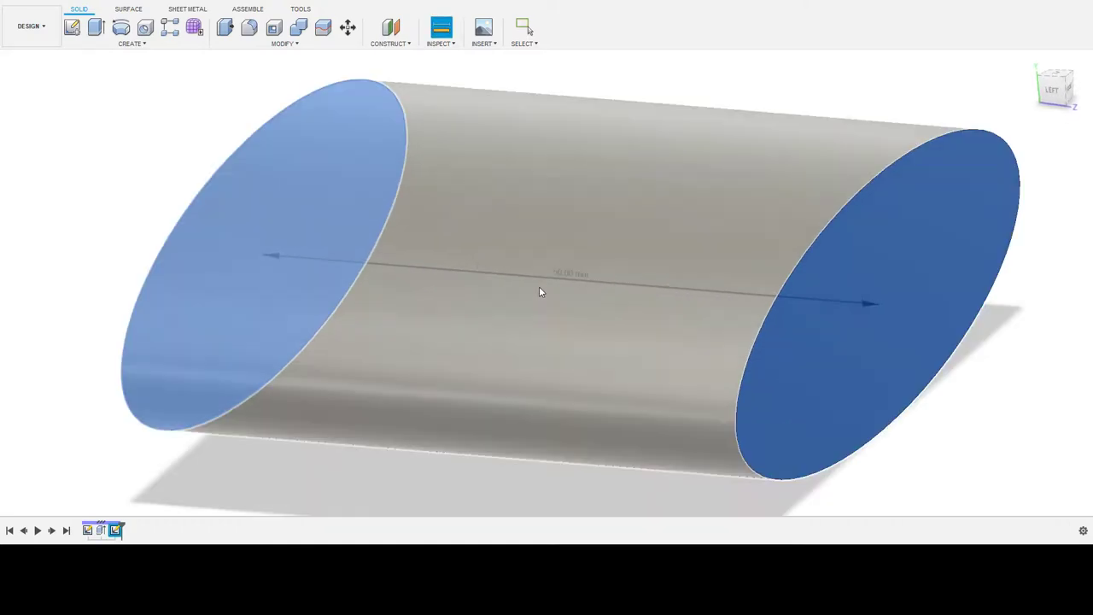
pyautogui.scroll(-4, 552, 285)
pyautogui.scroll(-2, 554, 284)
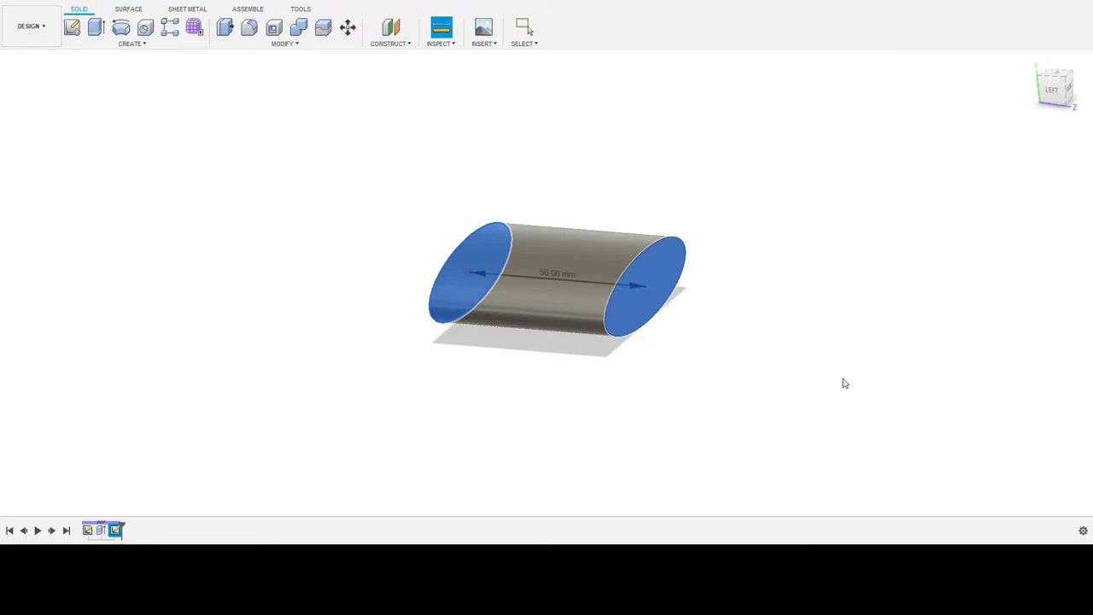
# Step: Close the Measure tool to clear the 50.00 mm reading and view the solid from the side
pyautogui.press('Escape')
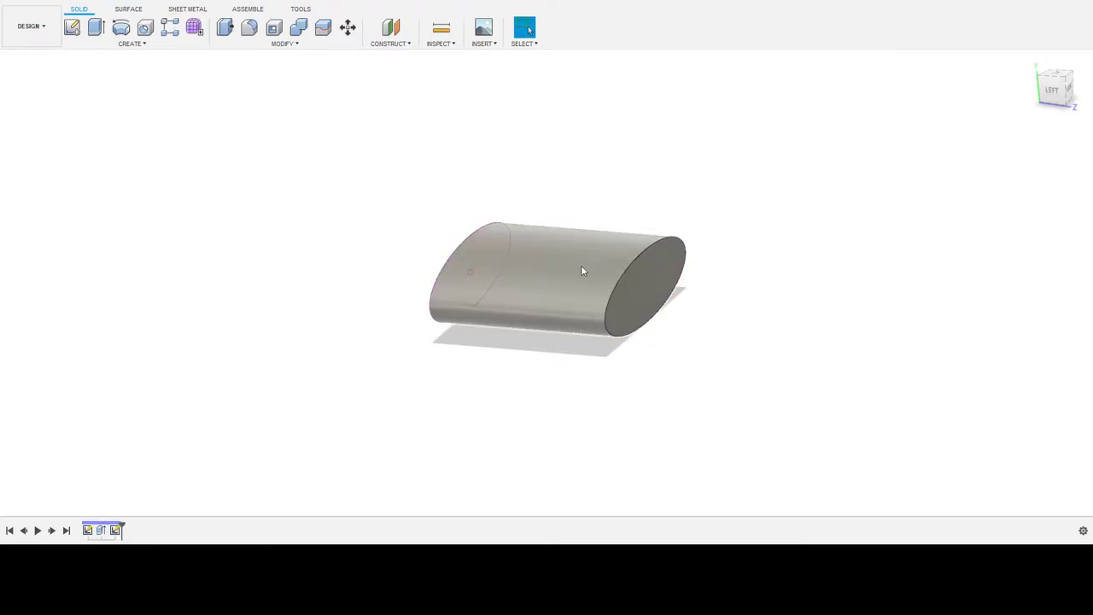
pyautogui.moveTo(525, 217)
pyautogui.keyDown('shift'); pyautogui.mouseDown(button='middle')
pyautogui.moveTo(536, 226)
pyautogui.moveTo(511, 237)
pyautogui.mouseUp(button='middle'); pyautogui.keyUp('shift')
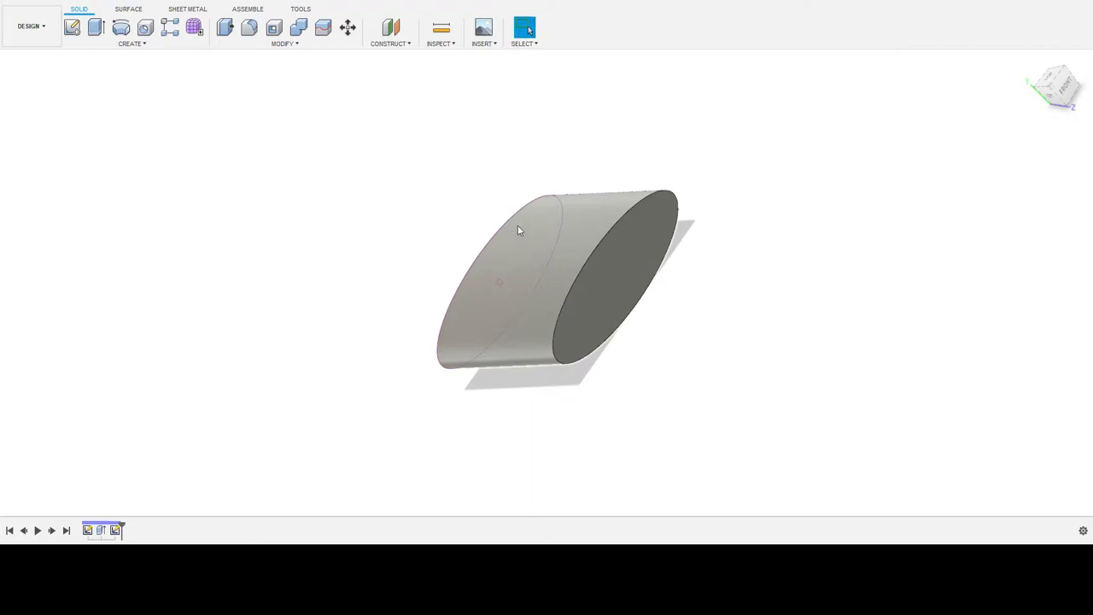
pyautogui.moveTo(440, 232)
pyautogui.keyDown('shift'); pyautogui.mouseDown(button='middle')
pyautogui.moveTo(472, 228)
pyautogui.moveTo(462, 229)
pyautogui.mouseUp(button='middle'); pyautogui.keyUp('shift')
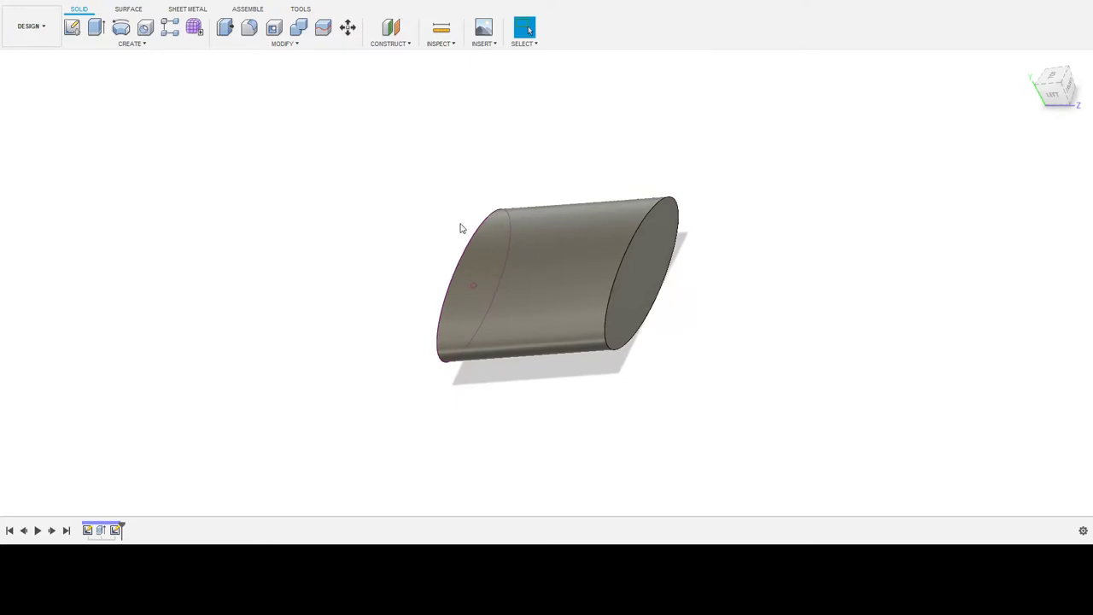
# Step: Sketch a center-diameter circle centred on the ellipse's left tip, overlapping the solid's end
pyautogui.click(72, 28)
pyautogui.moveTo(546, 305)
pyautogui.keyDown('shift'); pyautogui.mouseDown(button='middle')
pyautogui.moveTo(583, 310)
pyautogui.moveTo(577, 318)
pyautogui.mouseUp(button='middle'); pyautogui.keyUp('shift')
pyautogui.click(498, 230)
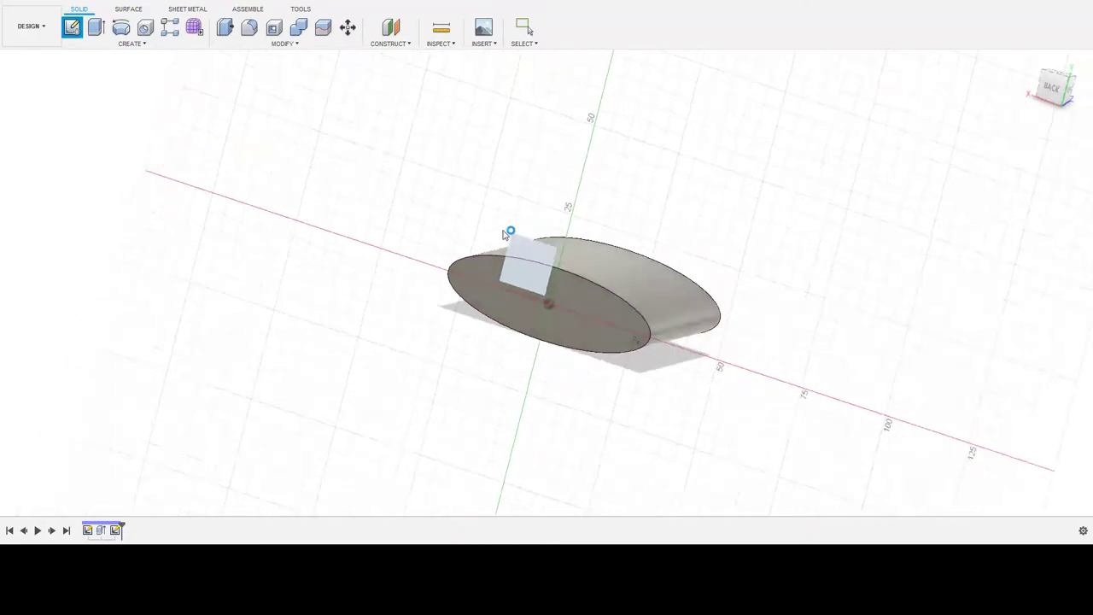
pyautogui.click(121, 29)
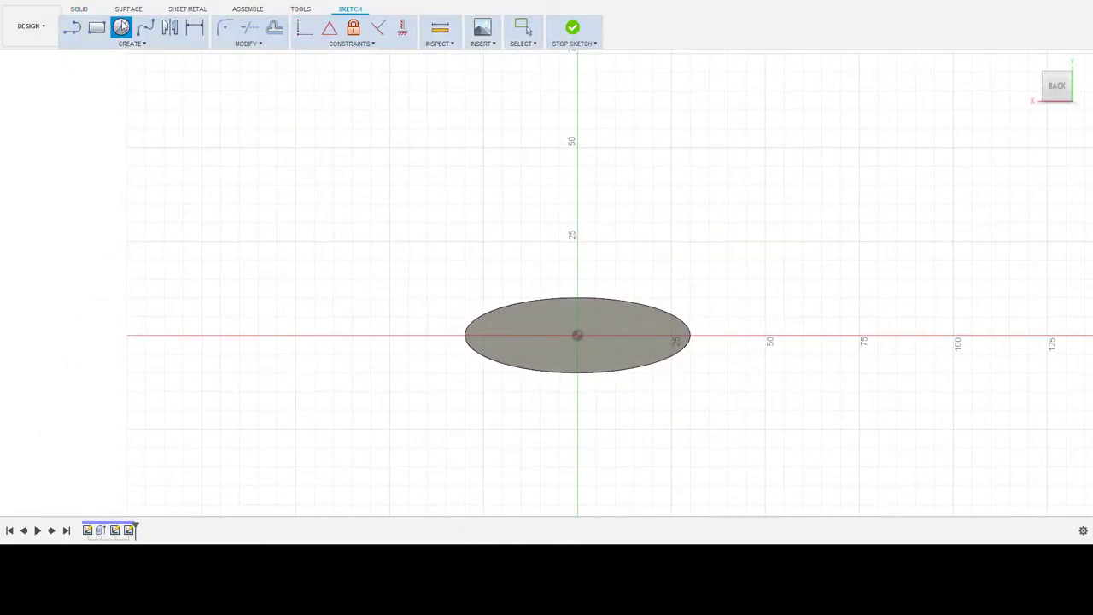
pyautogui.click(466, 335)
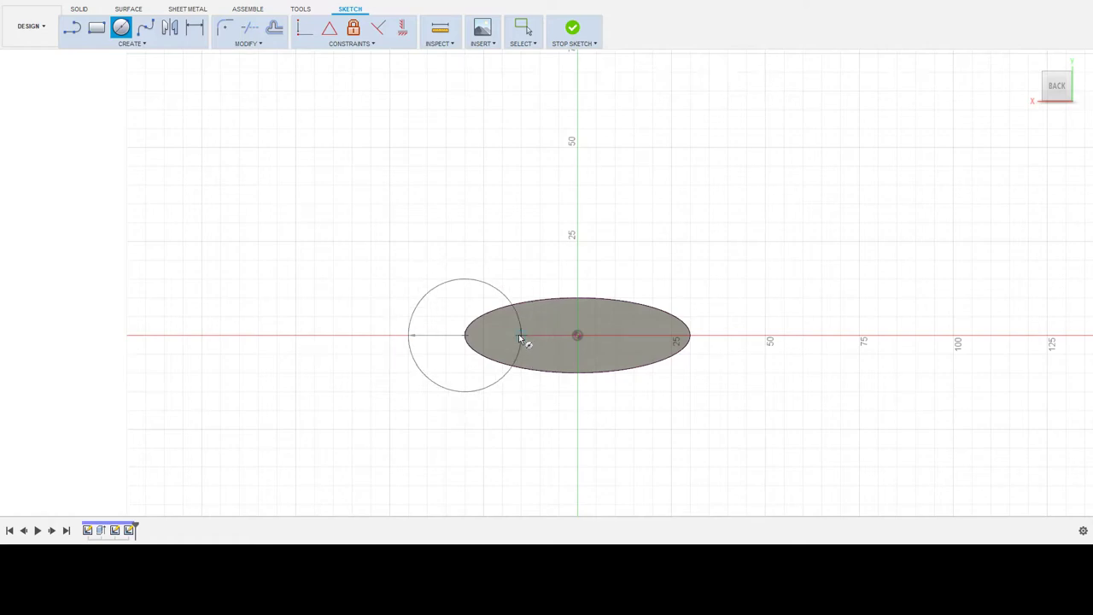
pyautogui.click(521, 338)
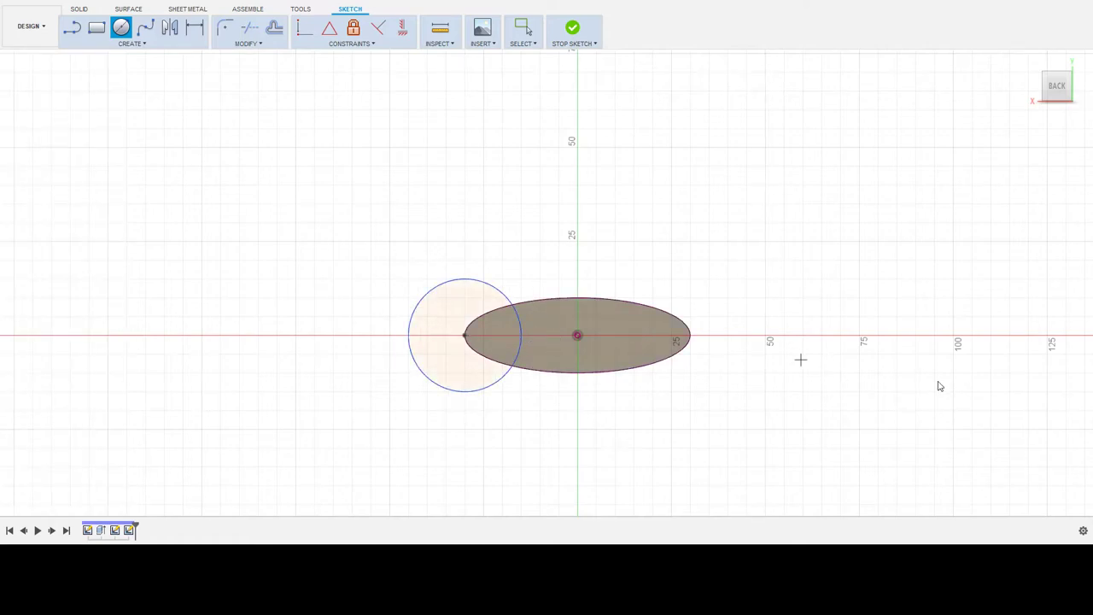
pyautogui.keyDown('shift'); pyautogui.moveTo(942, 383); pyautogui.dragTo(526, 295, button='middle'); pyautogui.keyUp('shift')
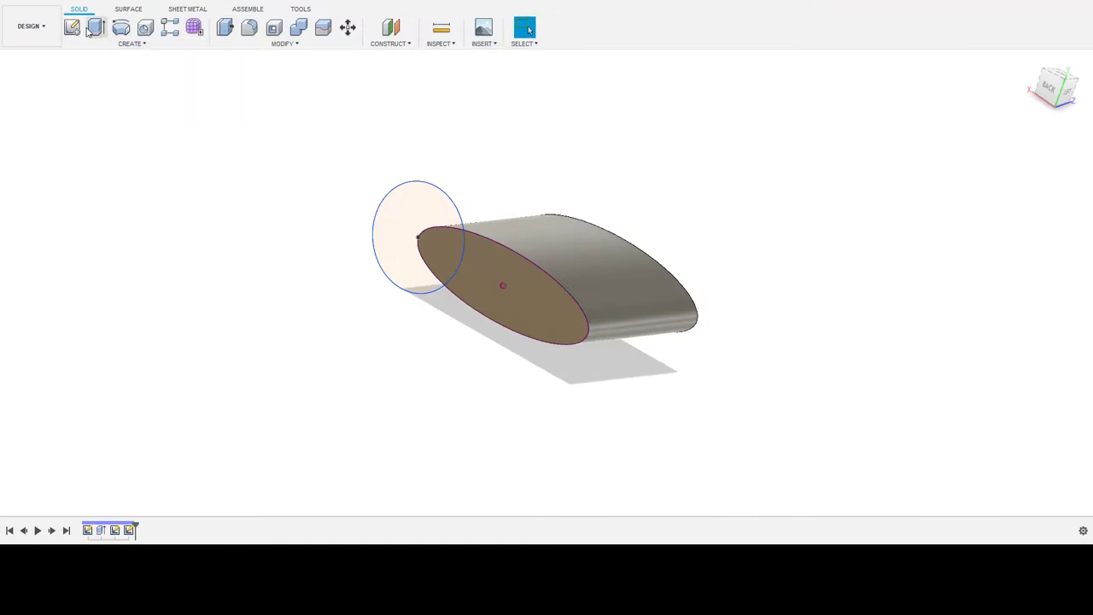
pyautogui.click(94, 27)
pyautogui.click(426, 202)
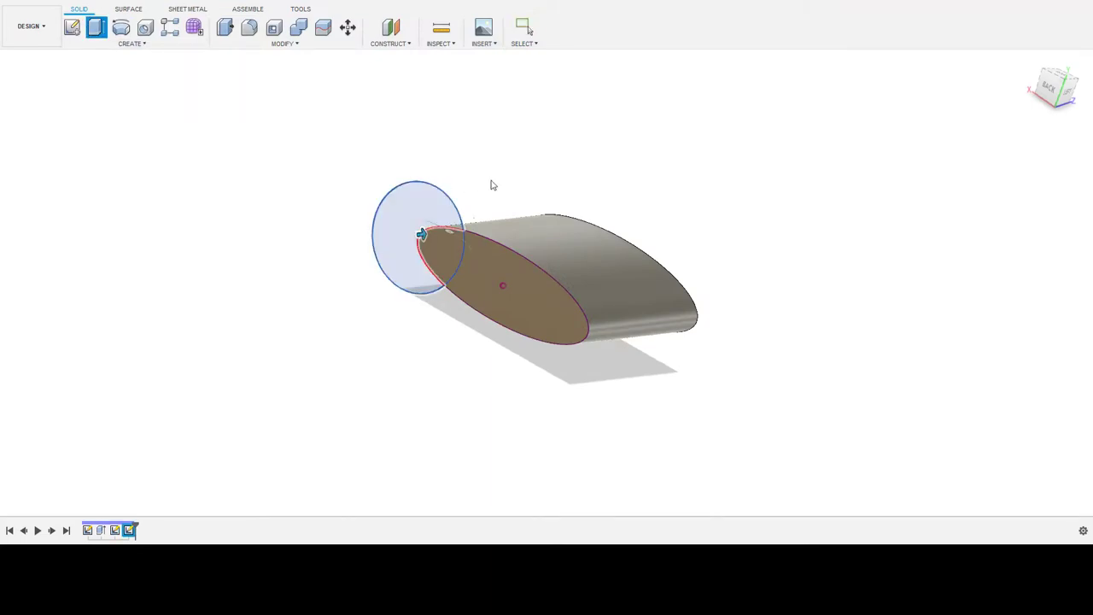
pyautogui.keyDown('shift'); pyautogui.moveTo(571, 178); pyautogui.dragTo(549, 171, button='middle'); pyautogui.keyUp('shift')
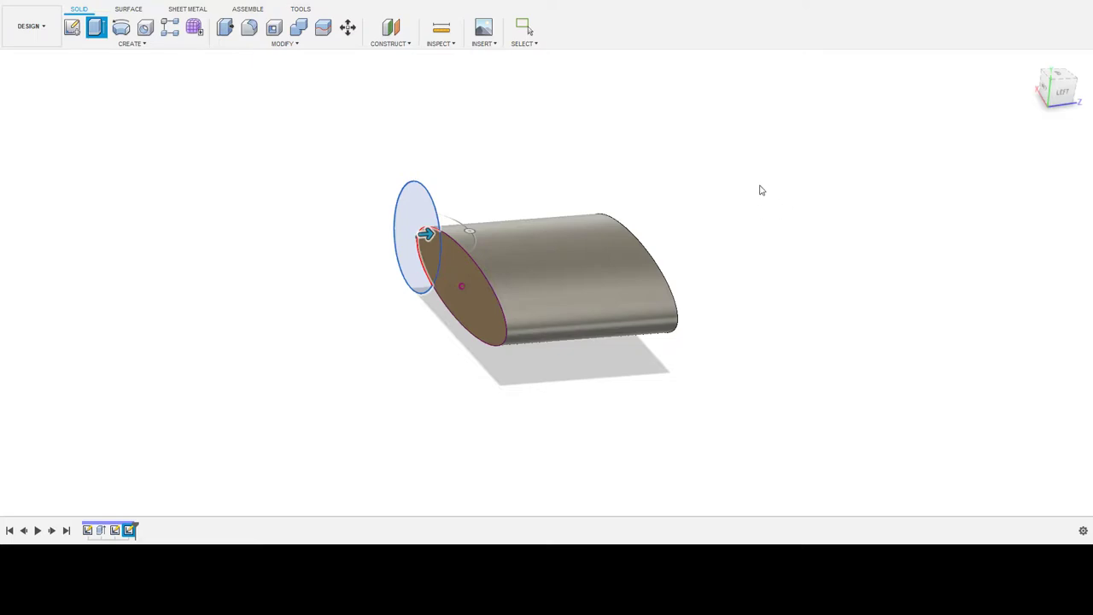
pyautogui.moveTo(724, 193)
pyautogui.keyDown('shift'); pyautogui.mouseDown(button='middle')
pyautogui.moveTo(629, 188)
pyautogui.moveTo(680, 185)
pyautogui.moveTo(619, 239)
pyautogui.moveTo(634, 210)
pyautogui.moveTo(673, 187)
pyautogui.moveTo(511, 211)
pyautogui.moveTo(791, 195)
pyautogui.mouseUp(button='middle'); pyautogui.keyUp('shift')
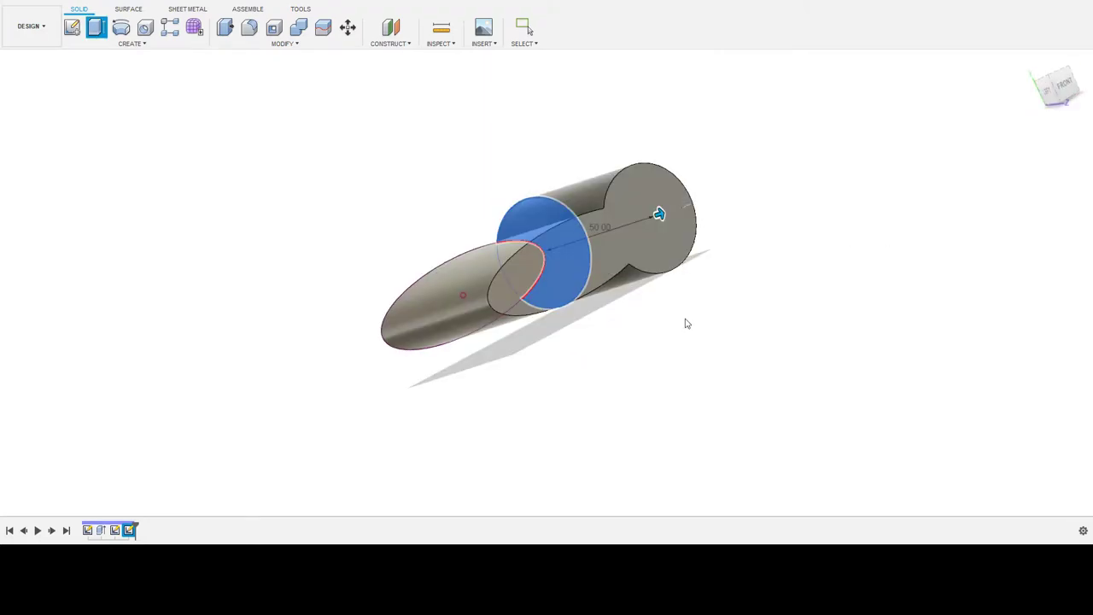
pyautogui.moveTo(686, 320)
pyautogui.keyDown('shift'); pyautogui.mouseDown(button='middle')
pyautogui.moveTo(627, 316)
pyautogui.moveTo(642, 332)
pyautogui.moveTo(649, 319)
pyautogui.moveTo(553, 210)
pyautogui.mouseUp(button='middle'); pyautogui.keyUp('shift')
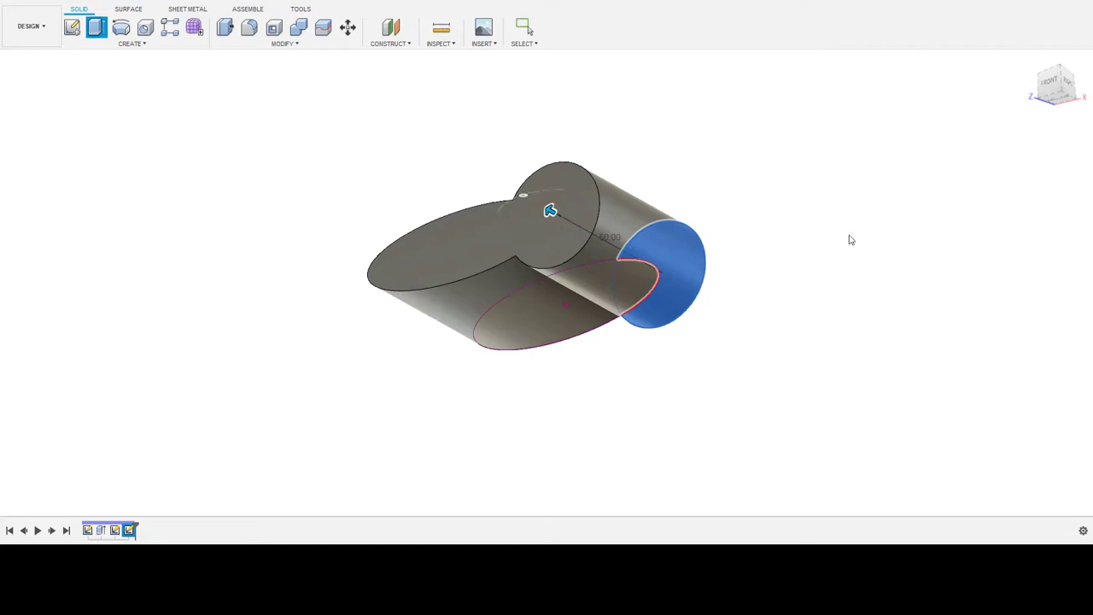
pyautogui.press('Escape')
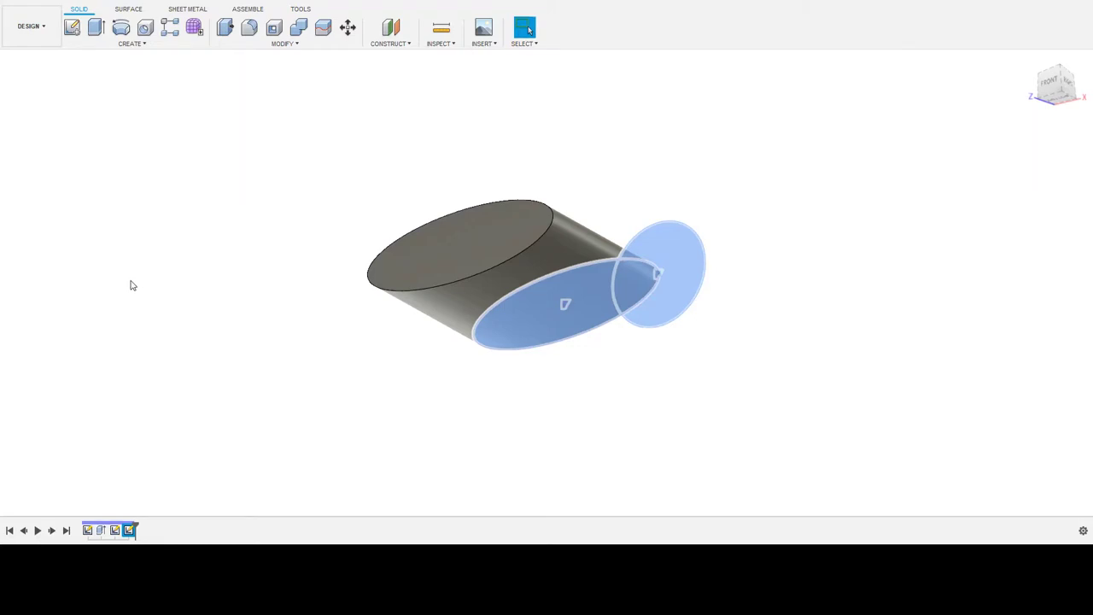
# Step: Undo back past the circle sketch, keeping only the ellipse sketch and its extruded body
pyautogui.hotkey('ctrl', 'z')
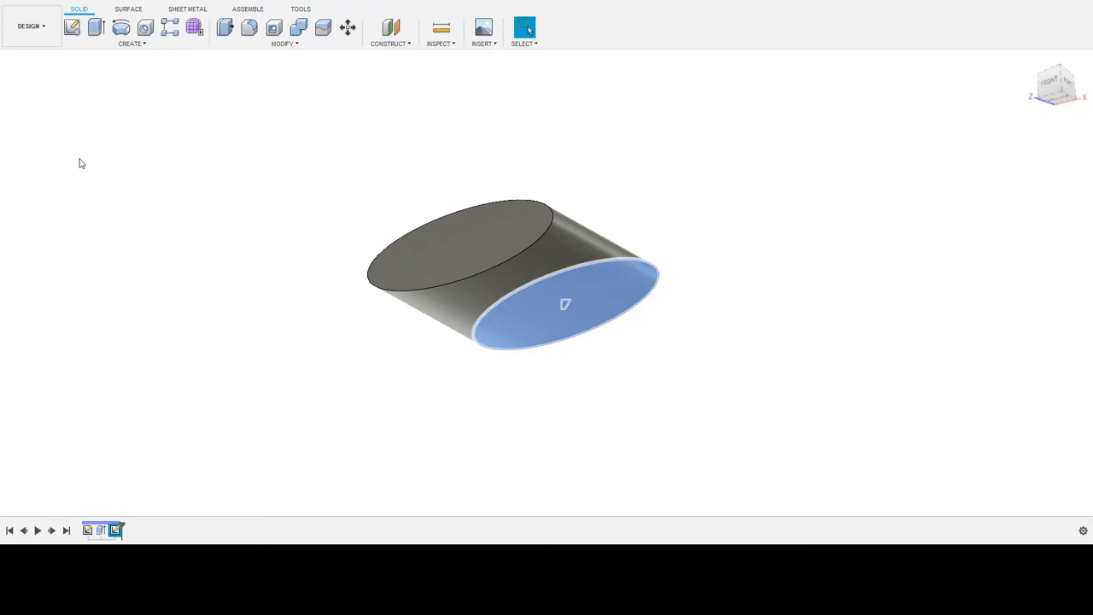
pyautogui.hotkey('ctrl', 'y')
pyautogui.hotkey('ctrl', 'z')
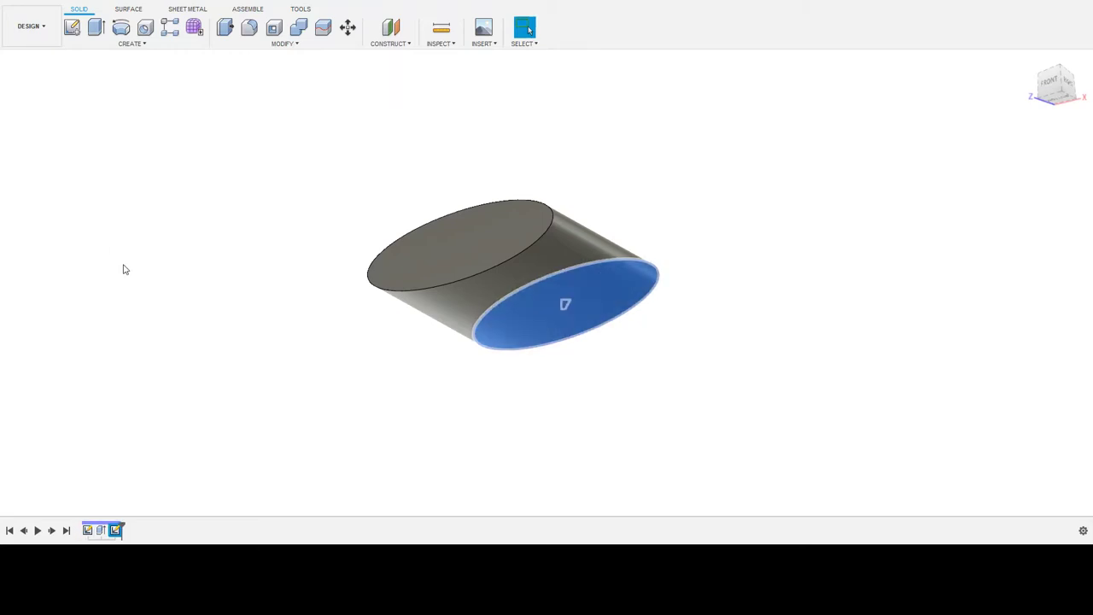
pyautogui.hotkey('ctrl', 'z')
pyautogui.hotkey('ctrl', 'z')
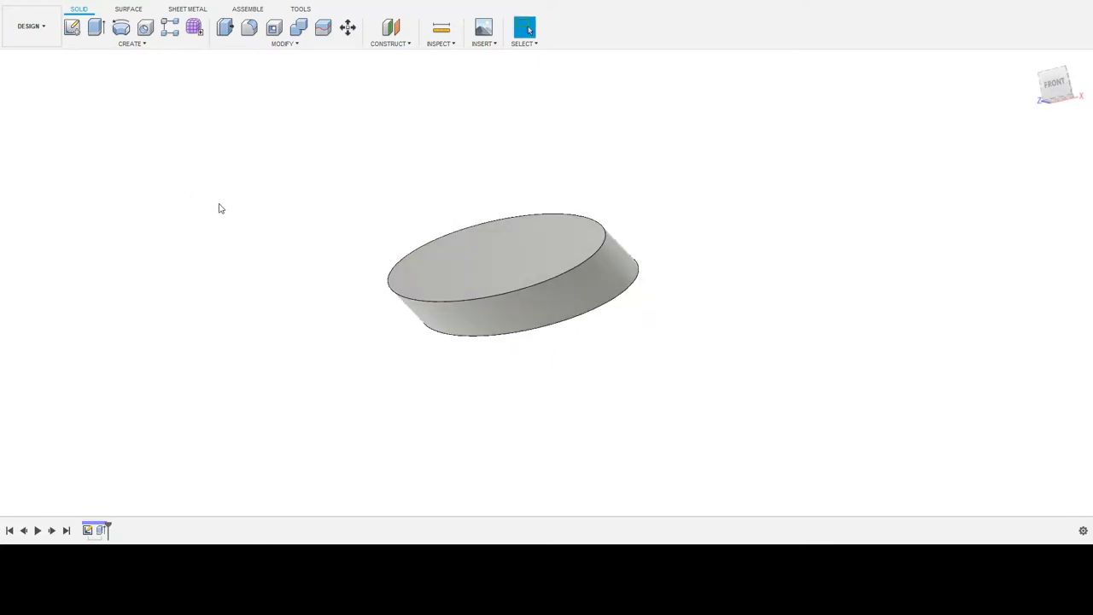
pyautogui.keyDown('shift'); pyautogui.moveTo(219, 209); pyautogui.dragTo(320, 227, button='middle'); pyautogui.keyUp('shift')
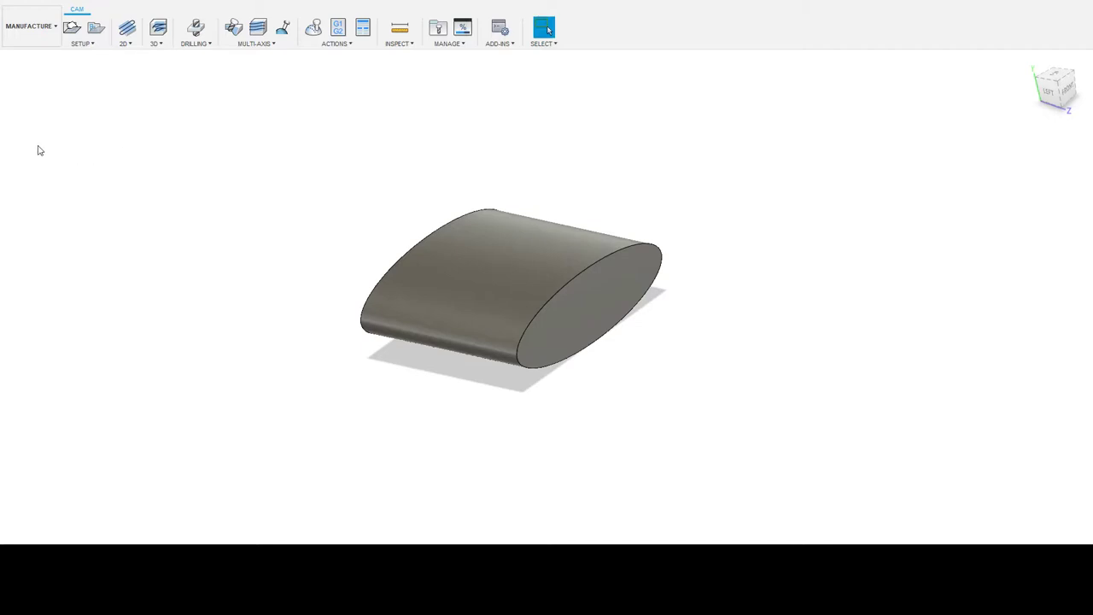
# Step: Create a new machining Setup with a stock box around the elliptical body
pyautogui.click(74, 31)
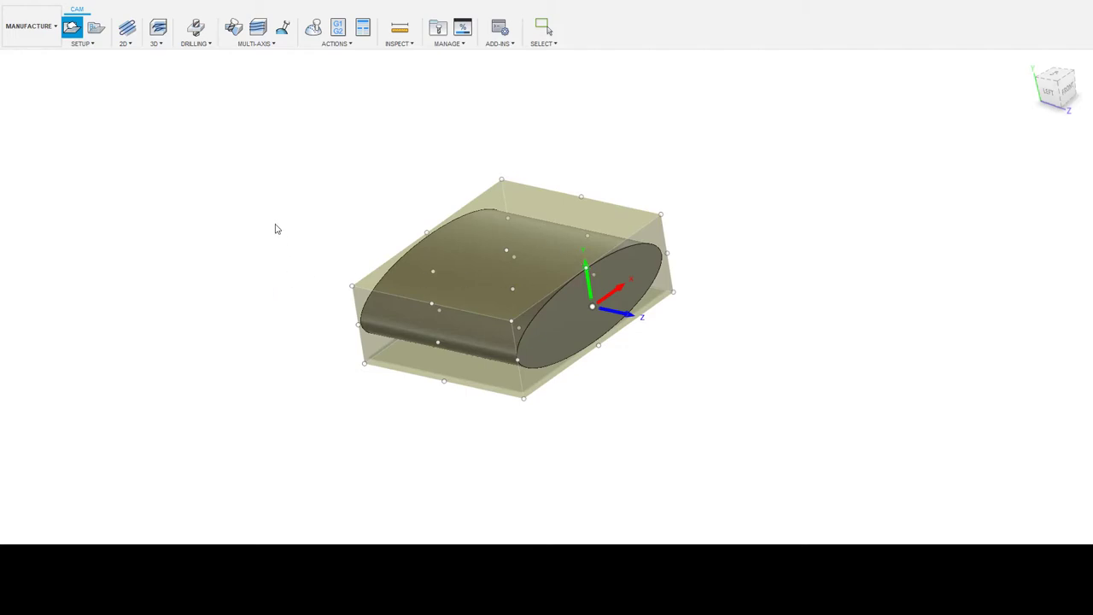
# Step: Reorient the setup WCS by picking the top of the part so Z points up
pyautogui.moveTo(629, 313); pyautogui.dragTo(669, 319)
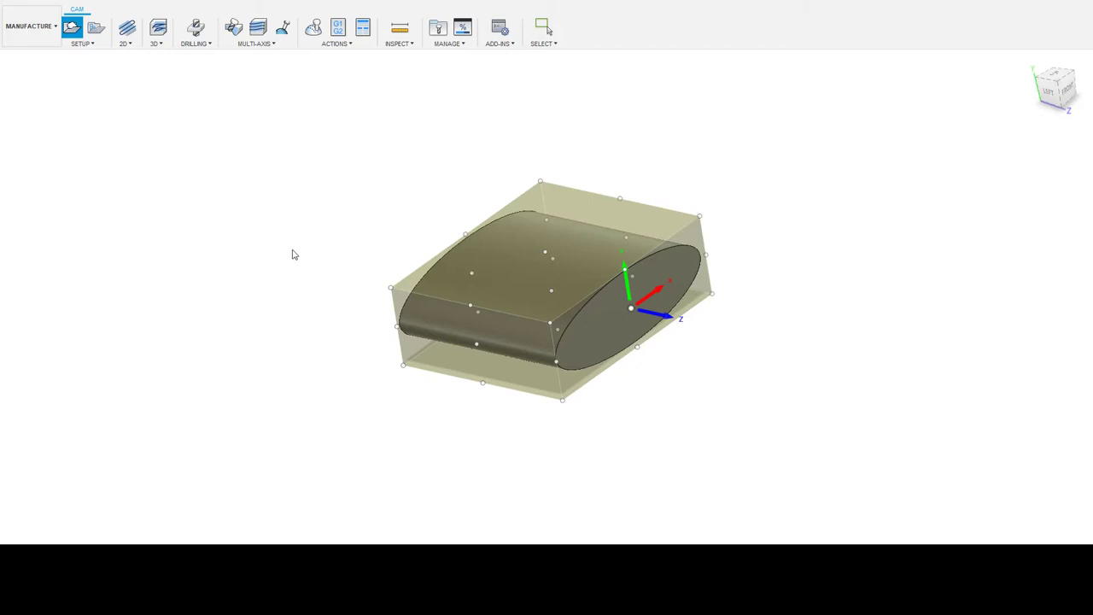
pyautogui.press('Return')
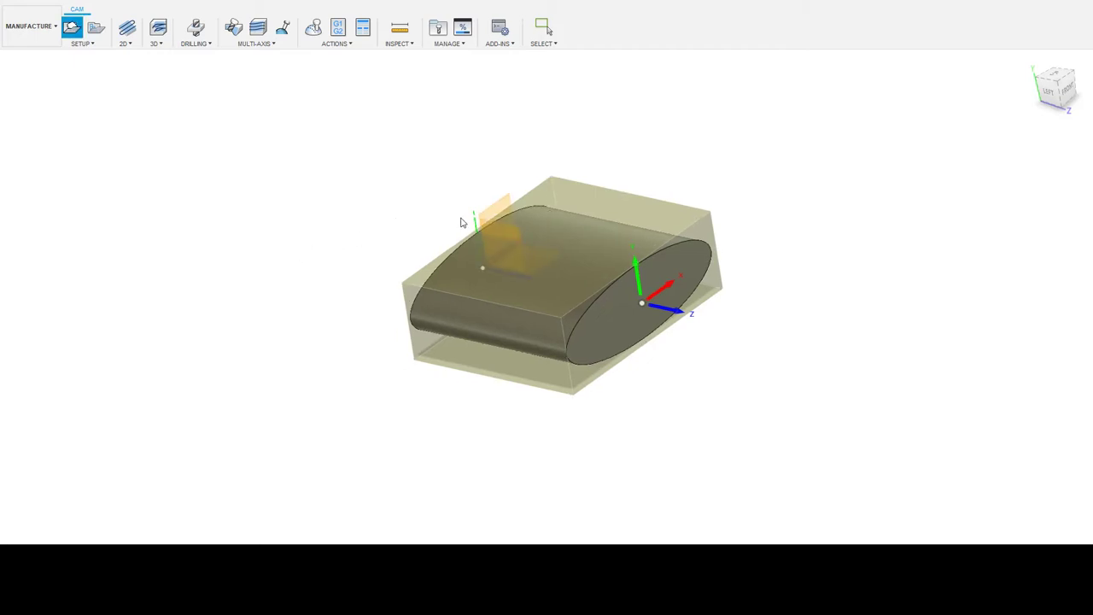
pyautogui.click(475, 222)
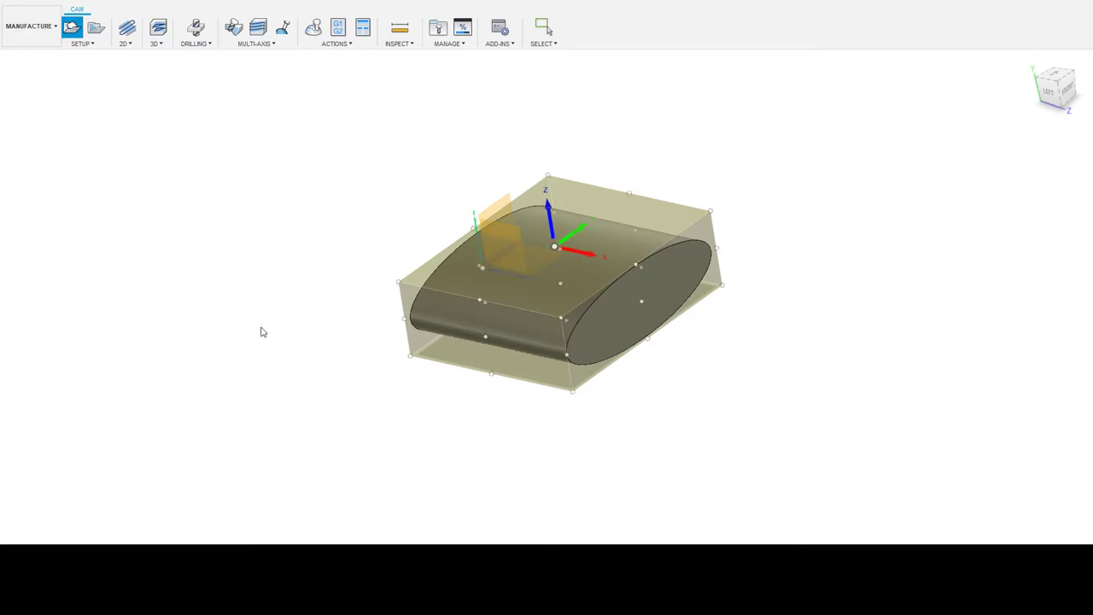
# Step: Put the WCS origin at the ellipse's centre point, confirm the Setup, and deselect it
pyautogui.click(643, 300)
pyautogui.moveTo(504, 299)
pyautogui.keyDown('shift'); pyautogui.mouseDown(button='middle')
pyautogui.moveTo(516, 287)
pyautogui.moveTo(517, 317)
pyautogui.mouseUp(button='middle'); pyautogui.keyUp('shift')
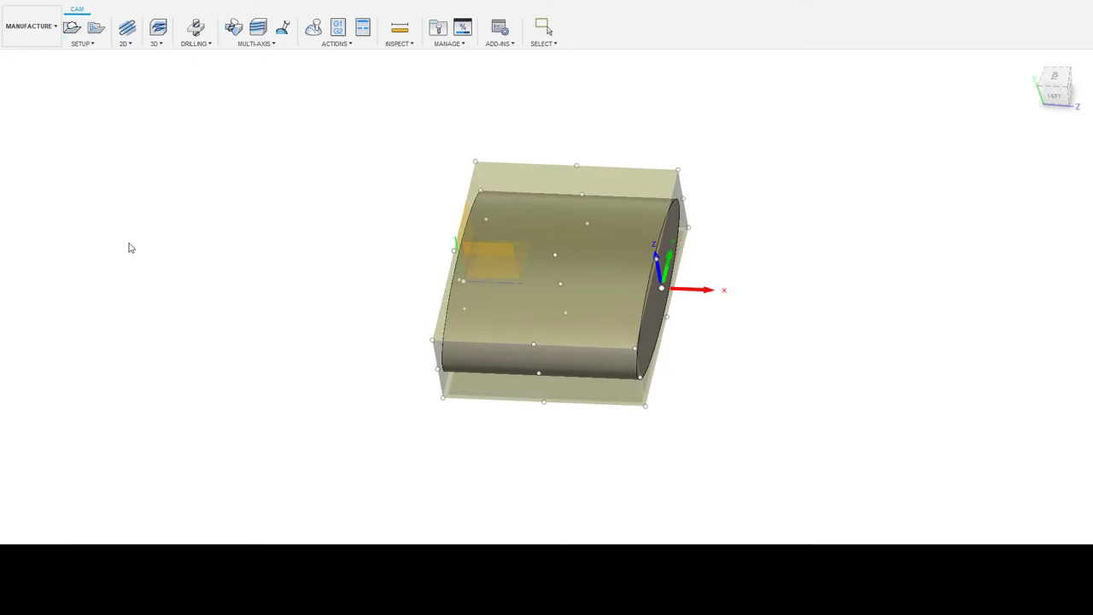
pyautogui.press('Return')
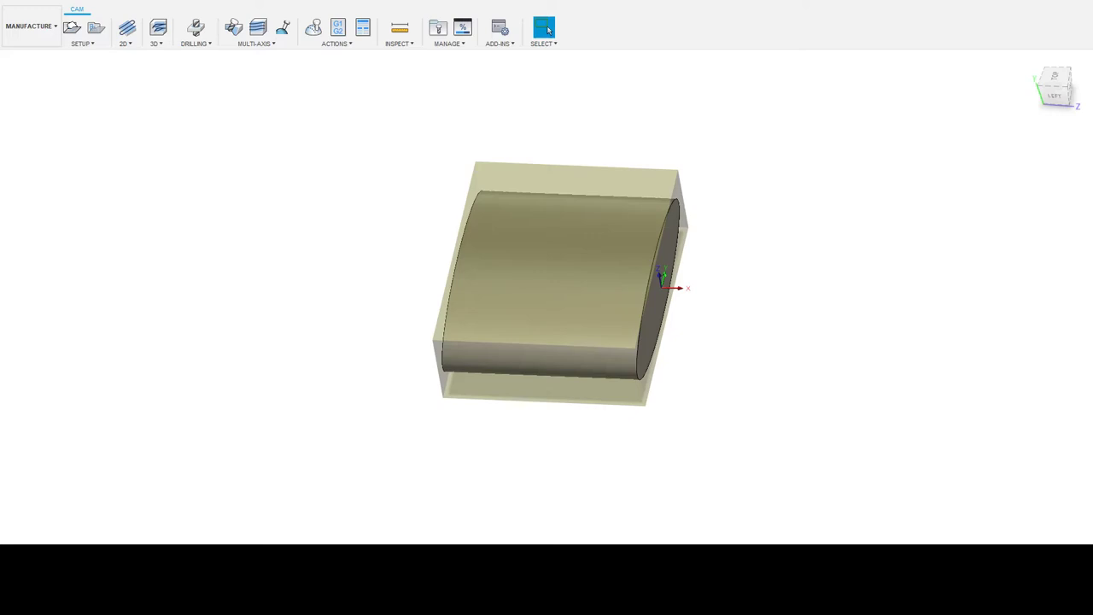
pyautogui.click(407, 333)
pyautogui.moveTo(407, 332)
pyautogui.mouseDown(button='middle')
pyautogui.moveTo(317, 317)
pyautogui.moveTo(299, 352)
pyautogui.mouseUp(button='middle')
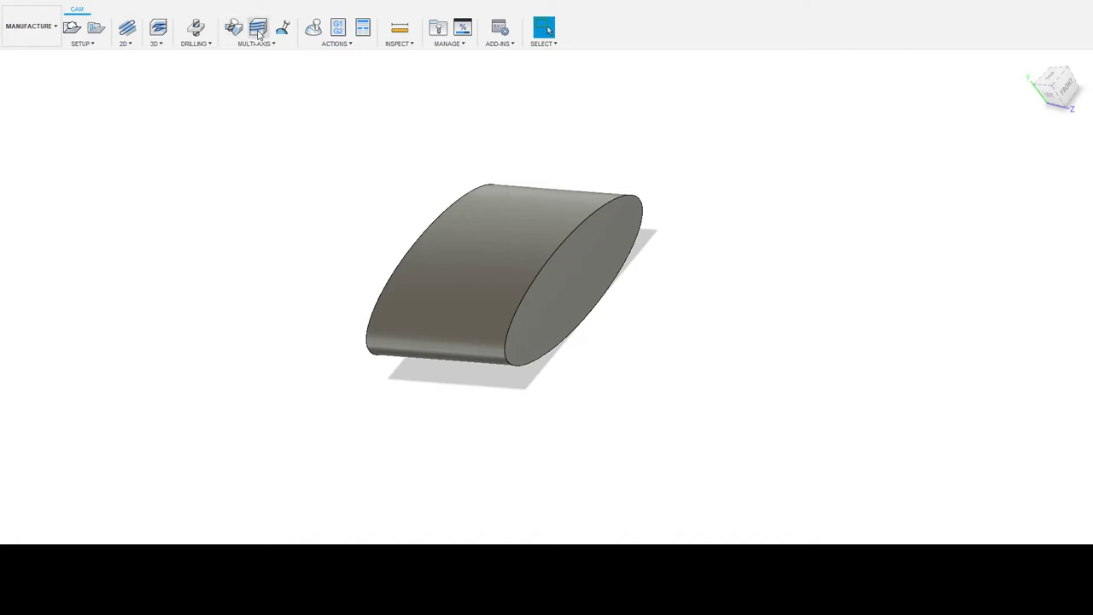
# Step: Start a new multi-axis toolpath operation on the elliptical part
pyautogui.click(259, 30)
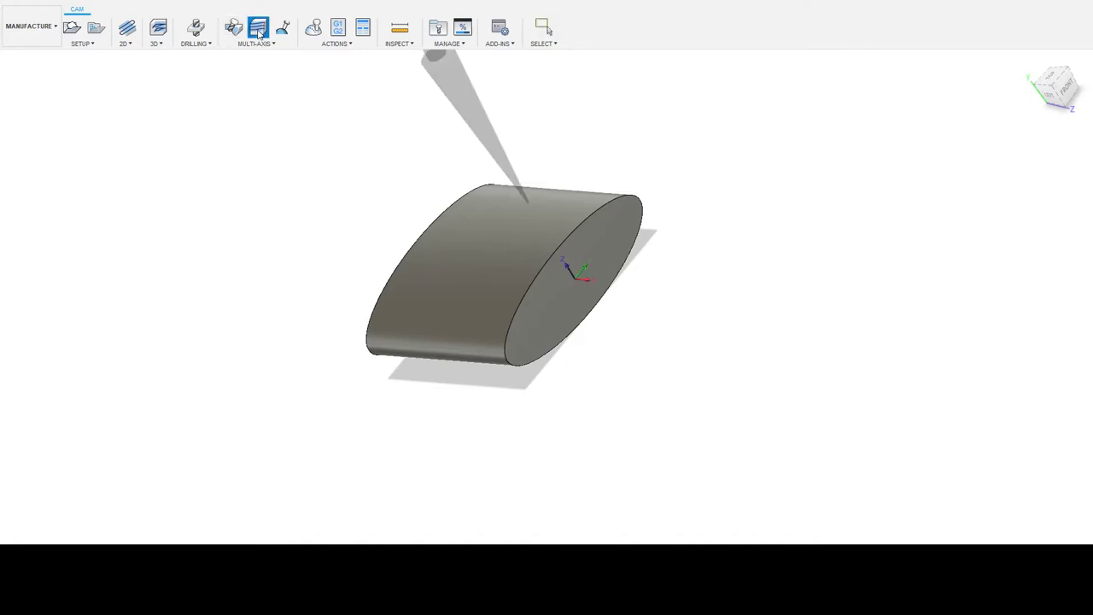
pyautogui.click(259, 32)
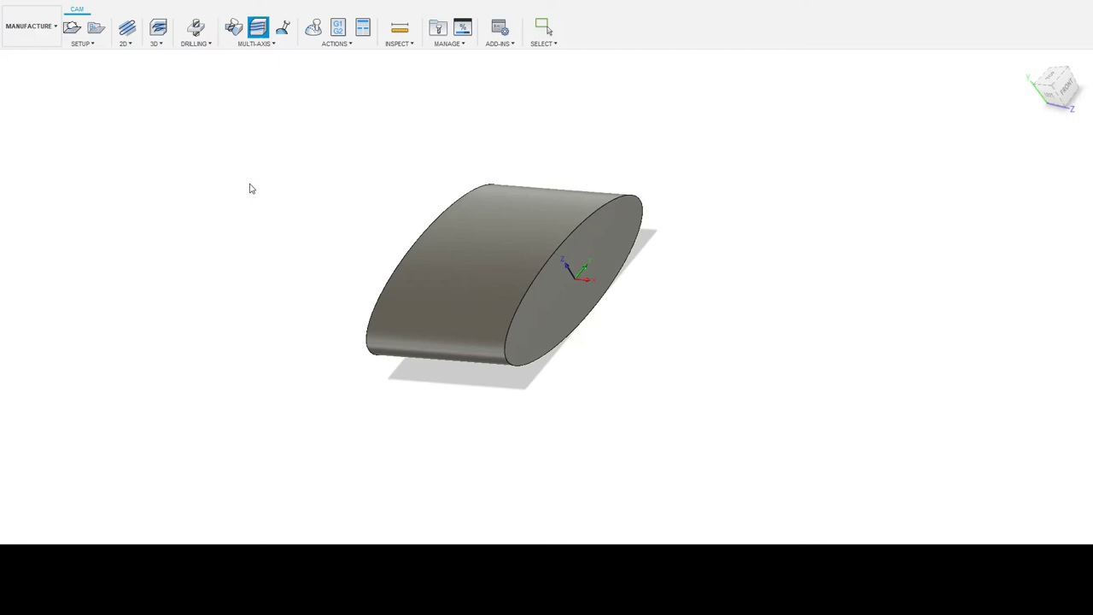
# Step: Select the body's curved side face as machining geometry and check the Clearance, Retract, Top and Bottom planes
pyautogui.click(568, 209)
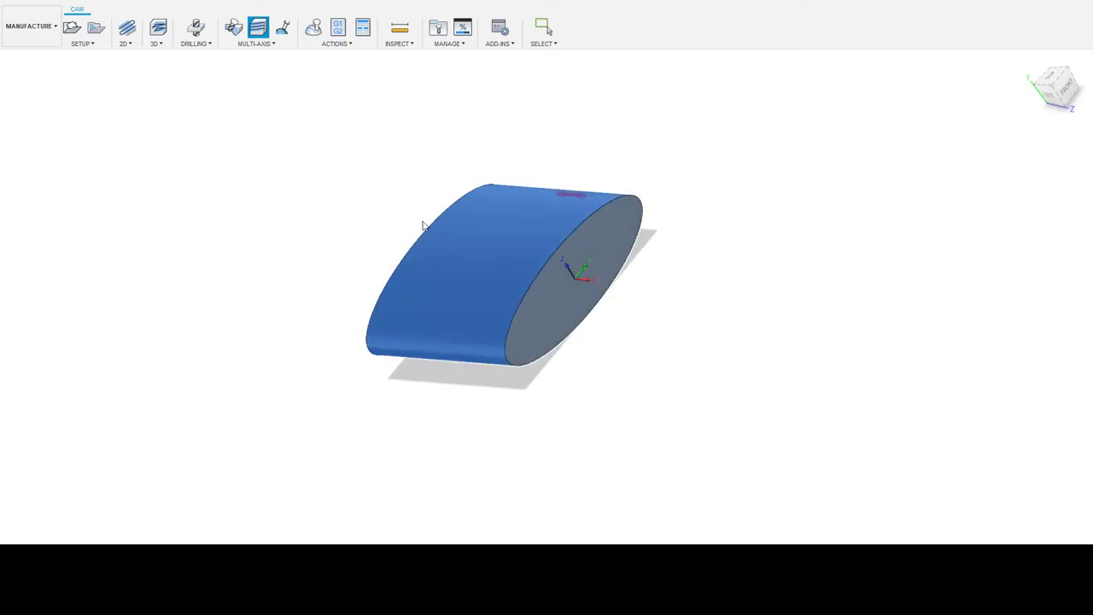
pyautogui.click(197, 171)
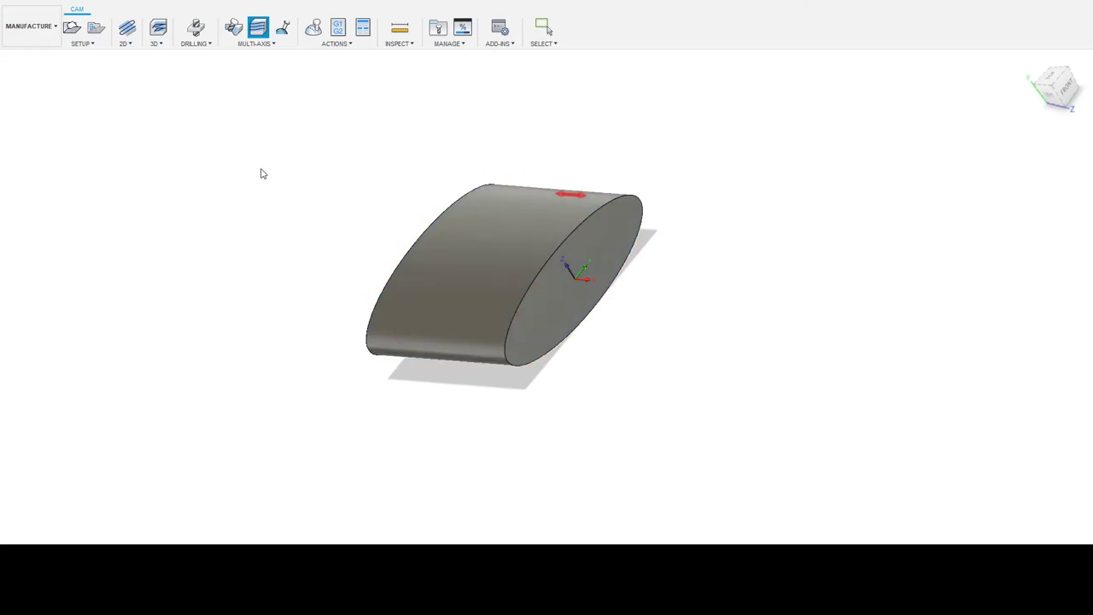
pyautogui.click(521, 228)
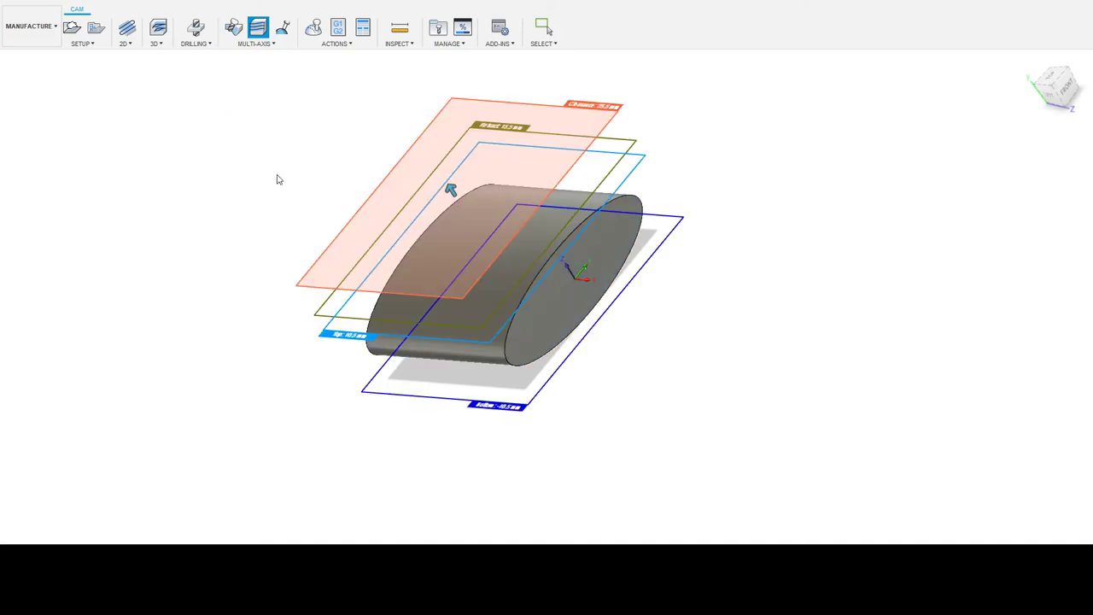
pyautogui.moveTo(463, 247)
pyautogui.keyDown('shift'); pyautogui.mouseDown(button='middle')
pyautogui.moveTo(722, 209)
pyautogui.moveTo(766, 216)
pyautogui.mouseUp(button='middle'); pyautogui.keyUp('shift')
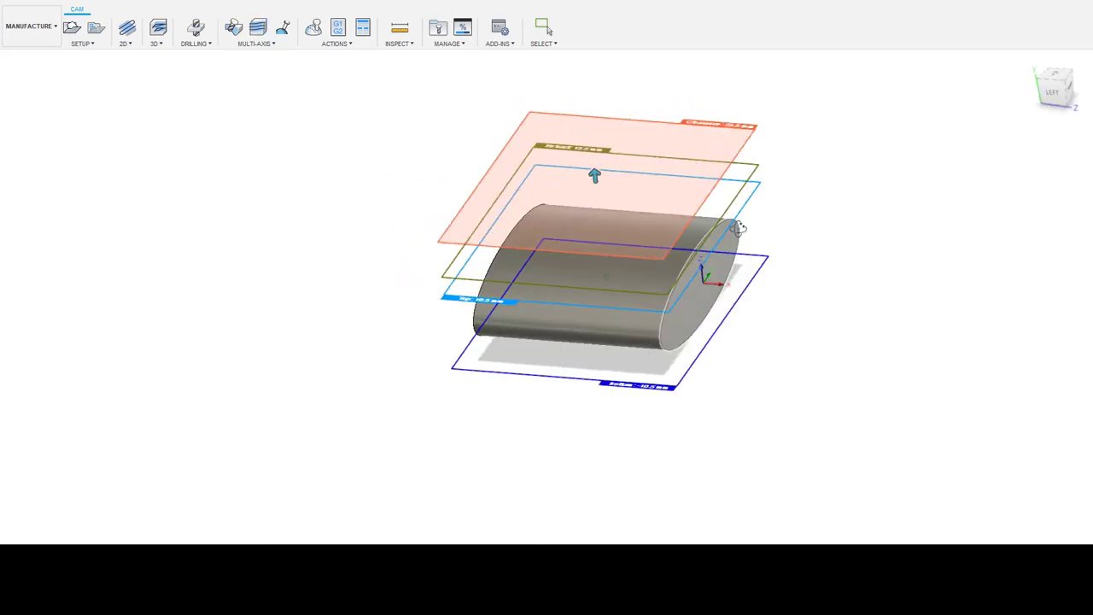
pyautogui.press('F6')
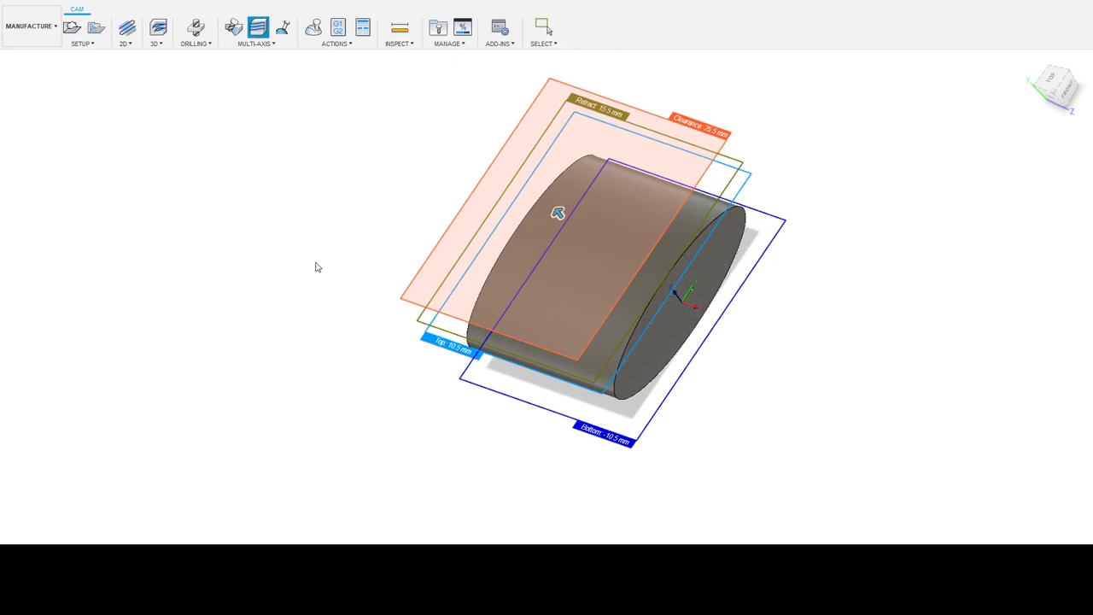
pyautogui.moveTo(481, 222)
pyautogui.keyDown('shift'); pyautogui.mouseDown(button='middle')
pyautogui.moveTo(521, 208)
pyautogui.moveTo(566, 170)
pyautogui.moveTo(494, 167)
pyautogui.moveTo(515, 166)
pyautogui.moveTo(496, 178)
pyautogui.moveTo(384, 136)
pyautogui.mouseUp(button='middle'); pyautogui.keyUp('shift')
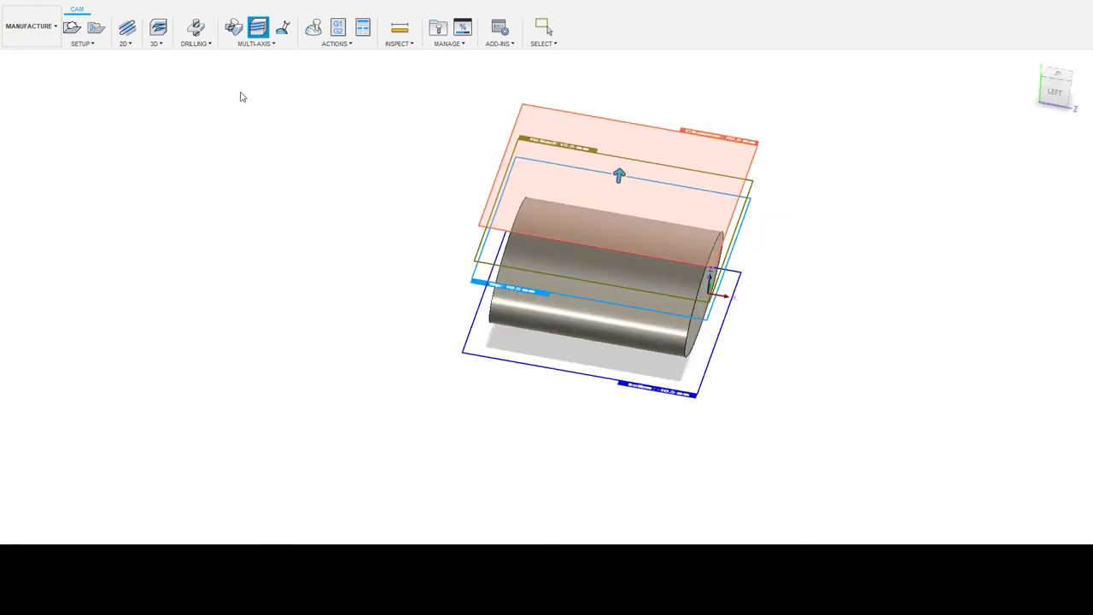
pyautogui.press('Return')
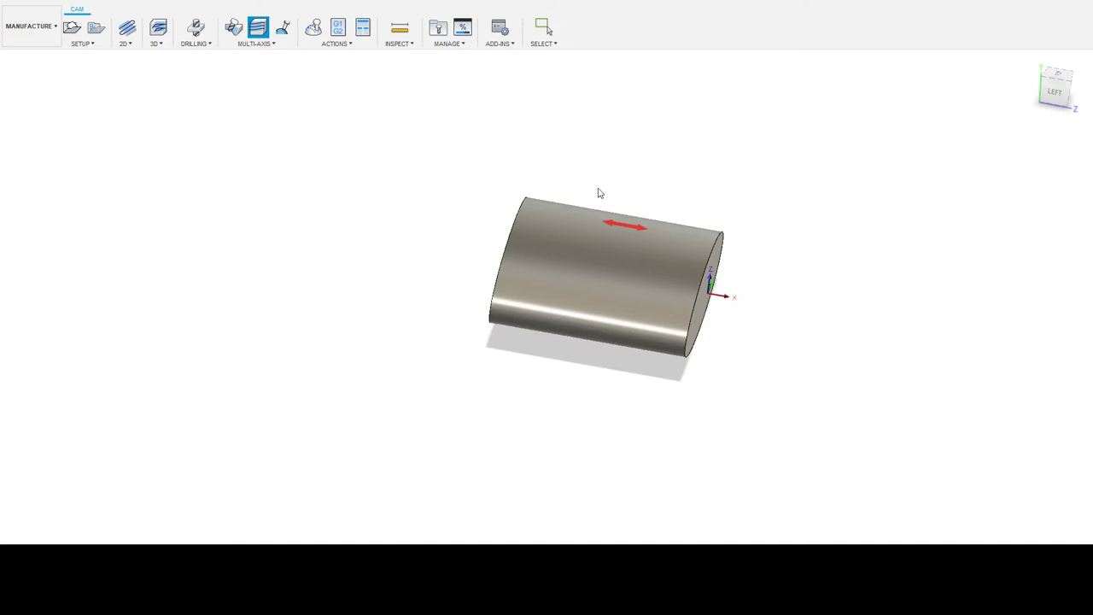
# Step: Pan the view slightly left to center the body and its direction arrow
pyautogui.moveTo(599, 193)
pyautogui.mouseDown(button='middle')
pyautogui.moveTo(541, 181)
pyautogui.moveTo(581, 167)
pyautogui.moveTo(552, 171)
pyautogui.mouseUp(button='middle')
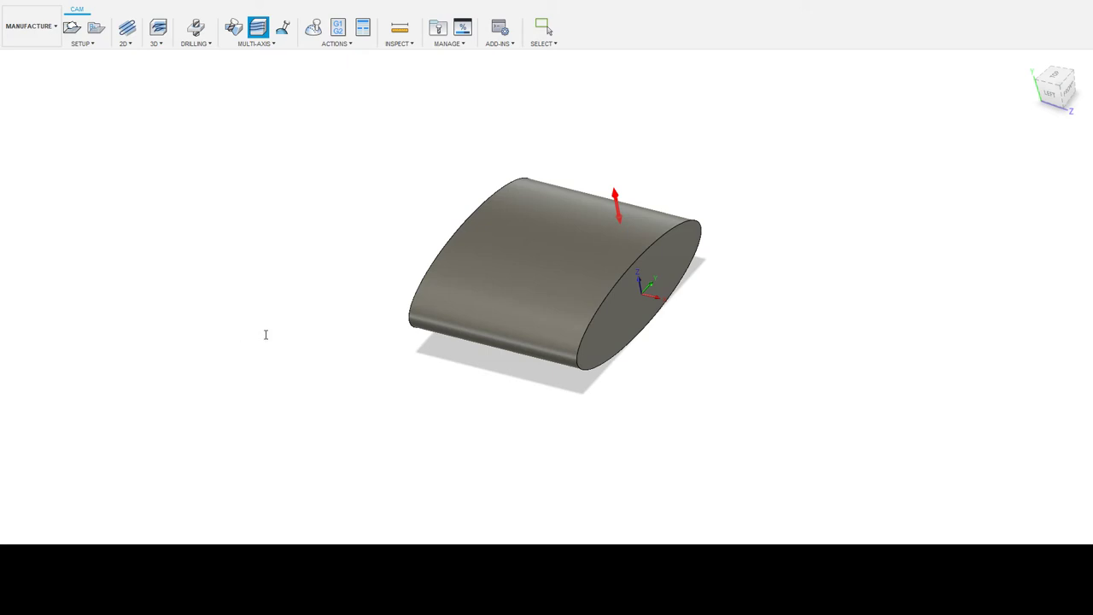
# Step: Confirm the multi-axis operation to generate the toolpath and frame the part beside its tool
pyautogui.click(261, 97)
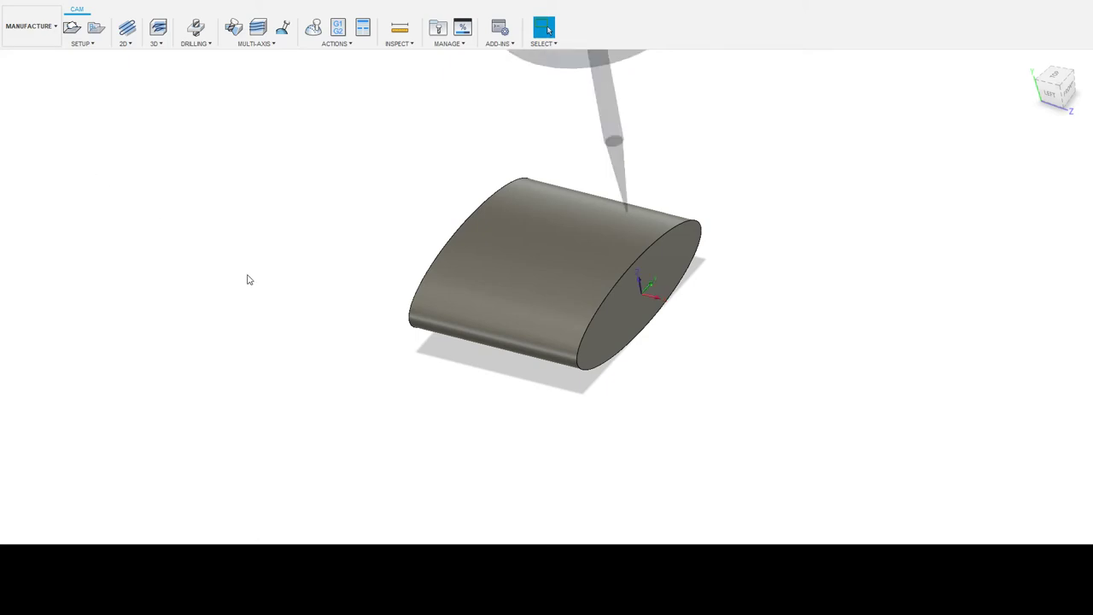
pyautogui.moveTo(291, 262)
pyautogui.mouseDown(button='middle')
pyautogui.moveTo(214, 225)
pyautogui.moveTo(228, 242)
pyautogui.mouseUp(button='middle')
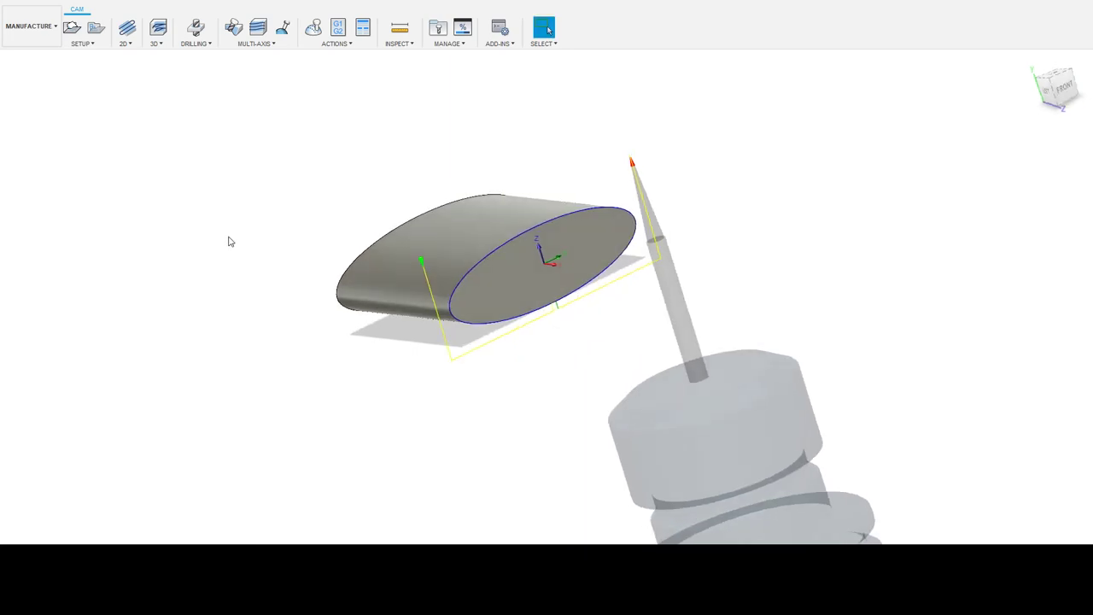
pyautogui.scroll(-5, 406, 297)
pyautogui.scroll(2, 415, 256)
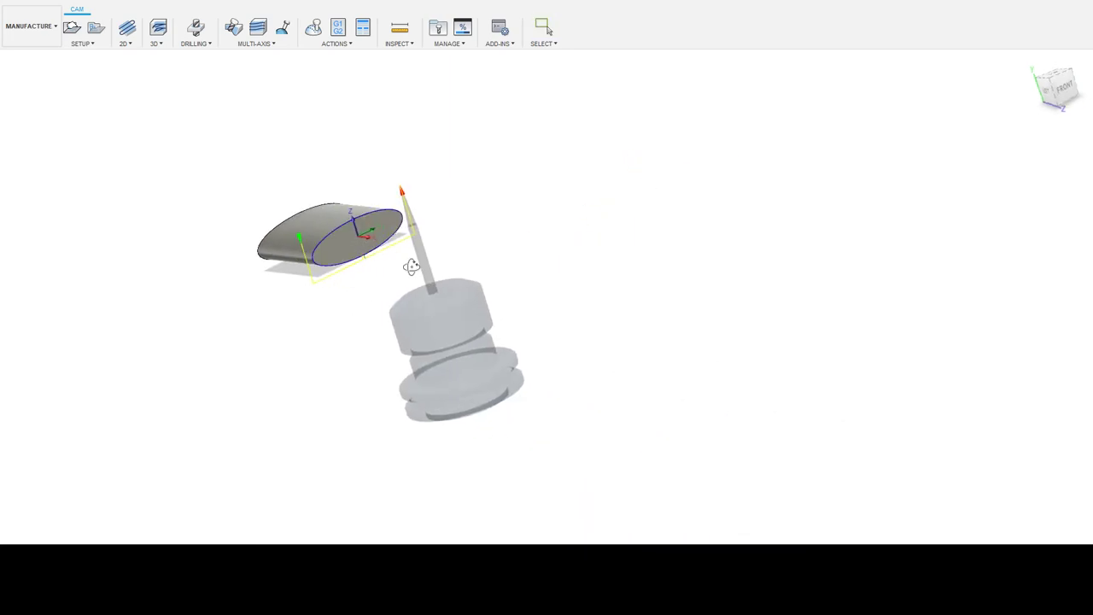
pyautogui.keyDown('shift'); pyautogui.moveTo(411, 266); pyautogui.dragTo(381, 280, button='middle'); pyautogui.keyUp('shift')
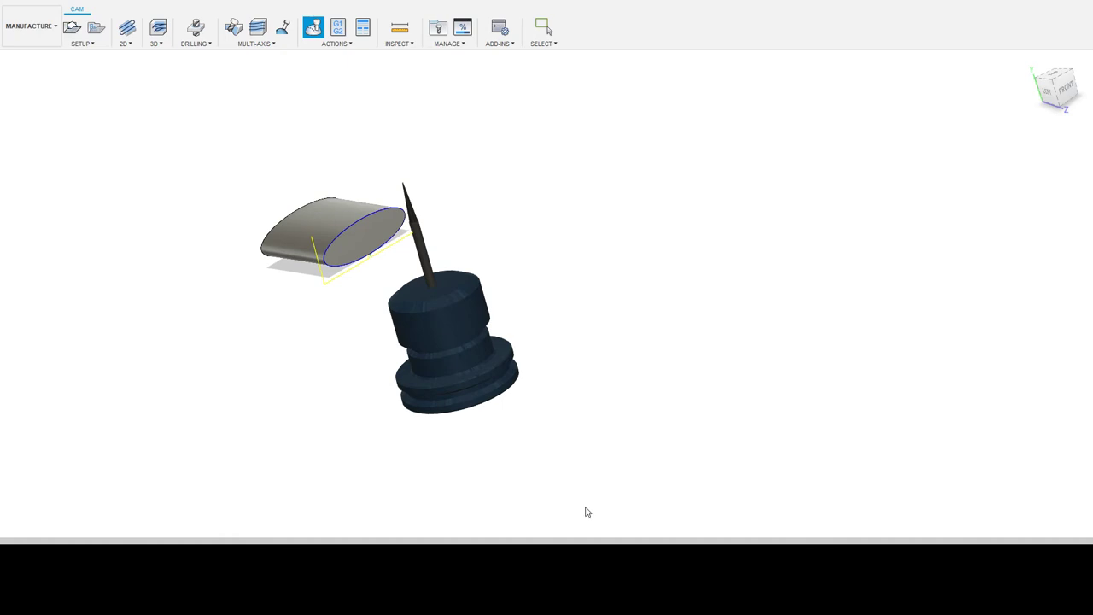
pyautogui.scroll(2, 376, 303)
pyautogui.scroll(3, 380, 290)
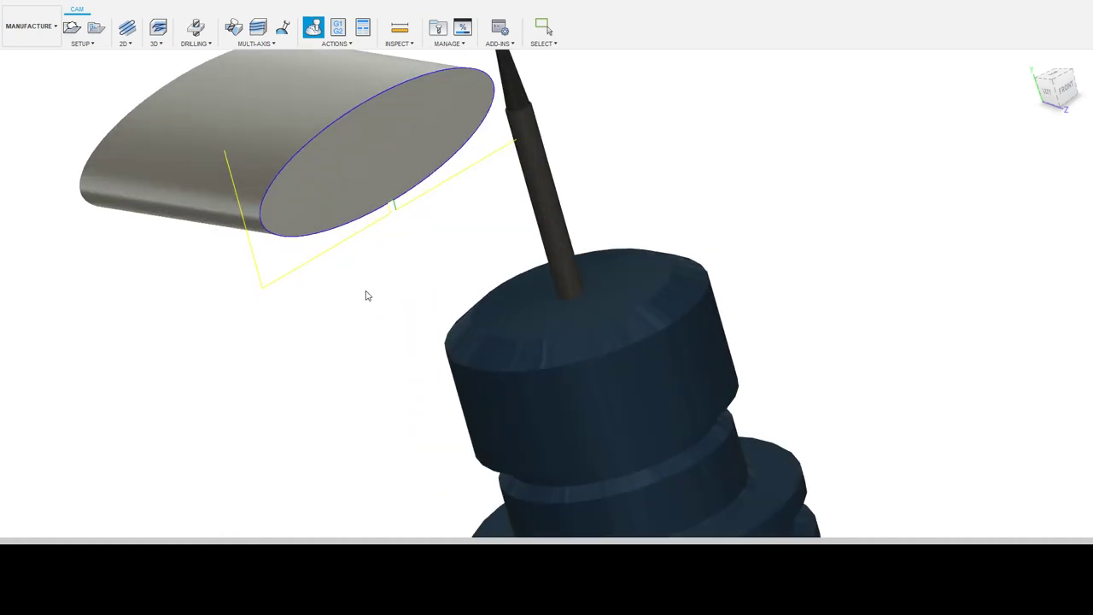
pyautogui.scroll(2, 384, 282)
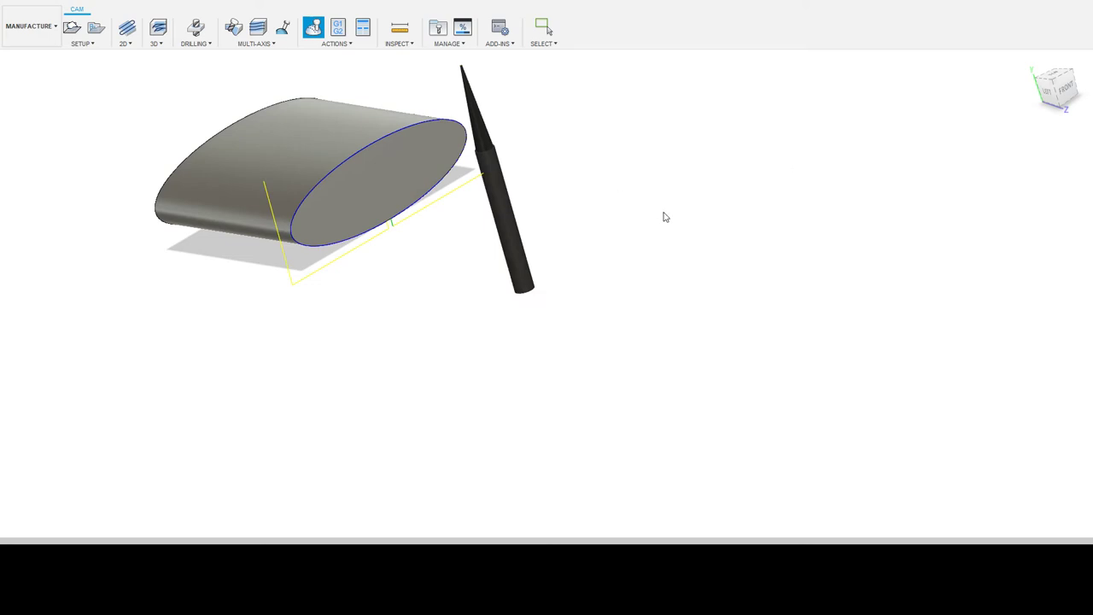
pyautogui.moveTo(651, 203); pyautogui.dragTo(703, 270, button='middle')
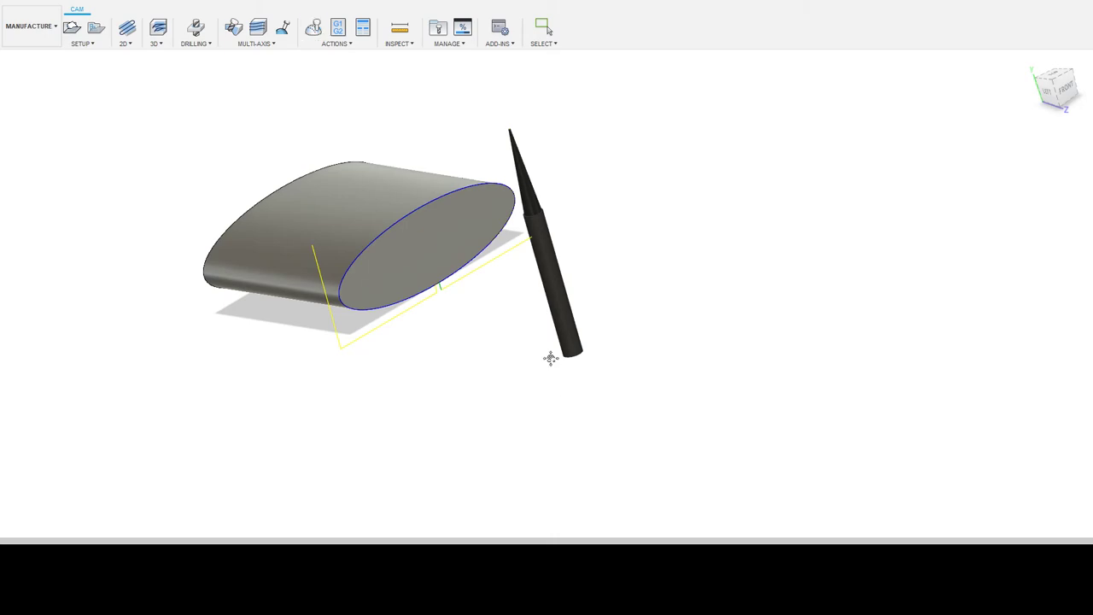
pyautogui.moveTo(549, 358); pyautogui.dragTo(532, 357, button='middle')
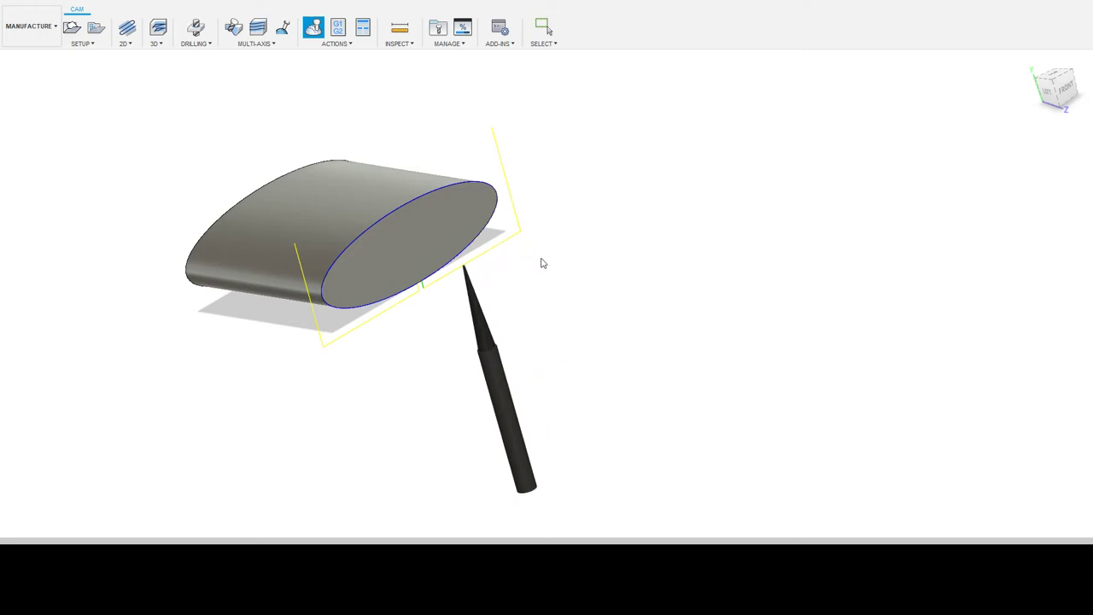
pyautogui.moveTo(540, 319)
pyautogui.keyDown('shift'); pyautogui.mouseDown(button='middle')
pyautogui.moveTo(519, 314)
pyautogui.moveTo(571, 276)
pyautogui.moveTo(589, 352)
pyautogui.mouseUp(button='middle'); pyautogui.keyUp('shift')
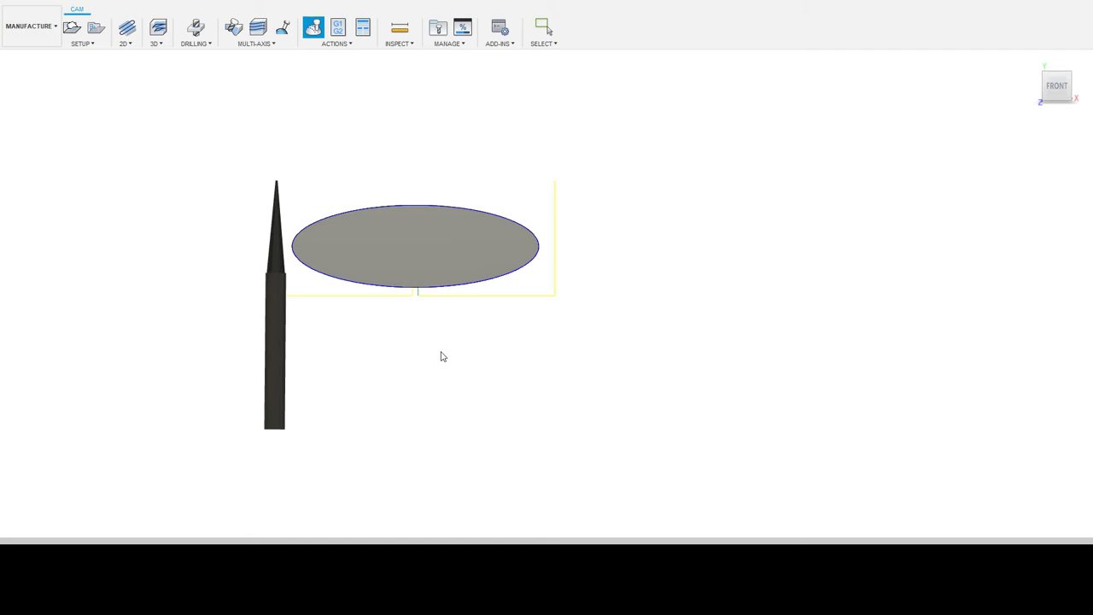
pyautogui.keyDown('shift'); pyautogui.moveTo(442, 357); pyautogui.dragTo(551, 335, button='middle'); pyautogui.keyUp('shift')
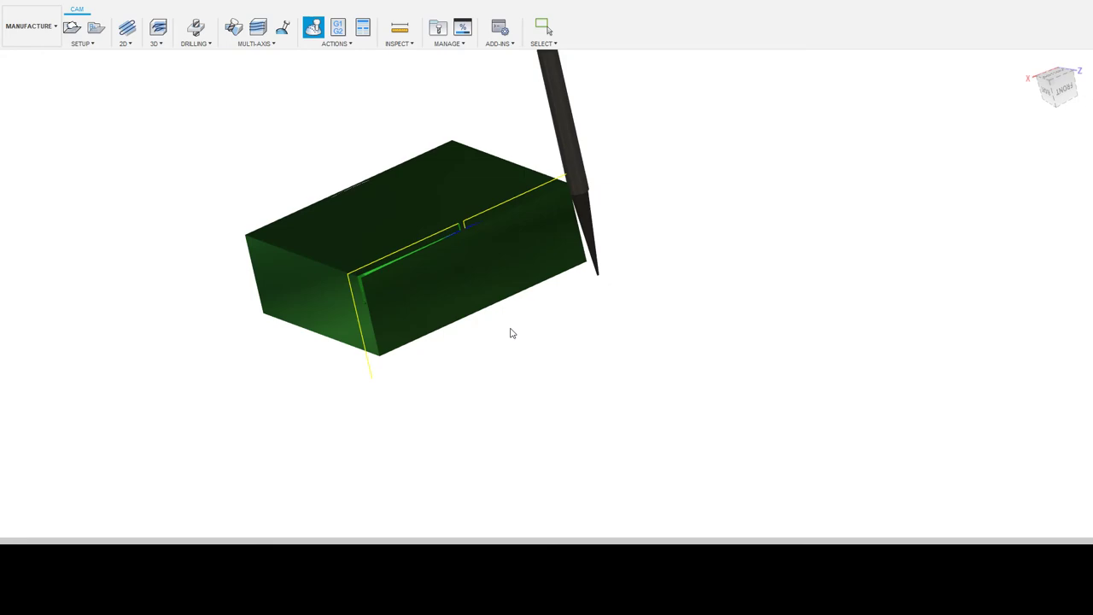
# Step: Inspect the cut green stock from two sides, then exit the simulation
pyautogui.moveTo(511, 333)
pyautogui.keyDown('shift'); pyautogui.mouseDown(button='middle')
pyautogui.moveTo(547, 258)
pyautogui.moveTo(568, 265)
pyautogui.moveTo(637, 337)
pyautogui.mouseUp(button='middle'); pyautogui.keyUp('shift')
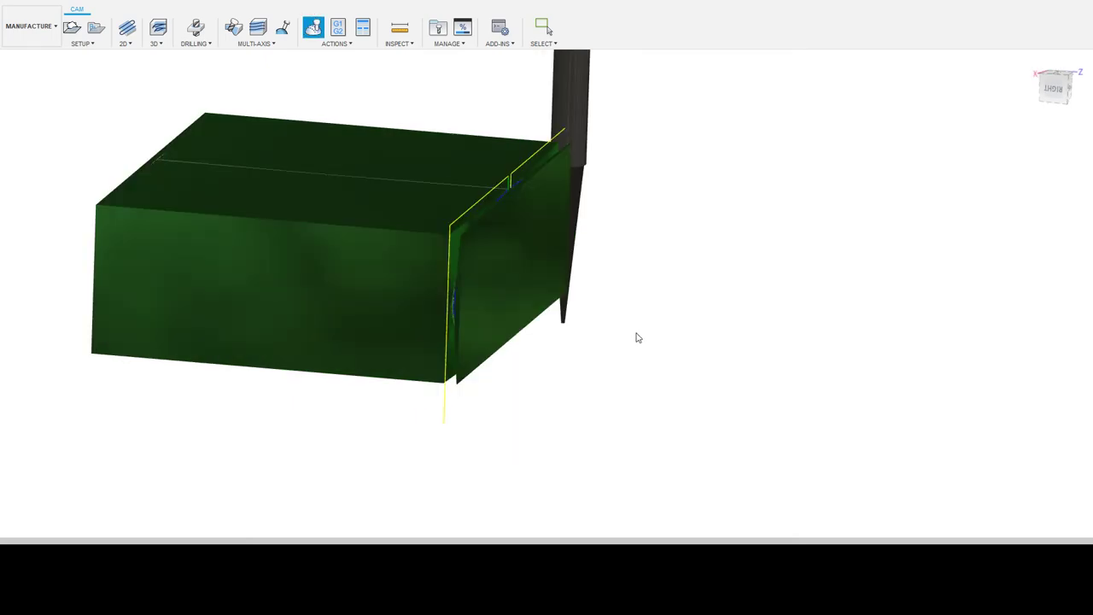
pyautogui.keyDown('shift'); pyautogui.moveTo(637, 338); pyautogui.dragTo(553, 349, button='middle'); pyautogui.keyUp('shift')
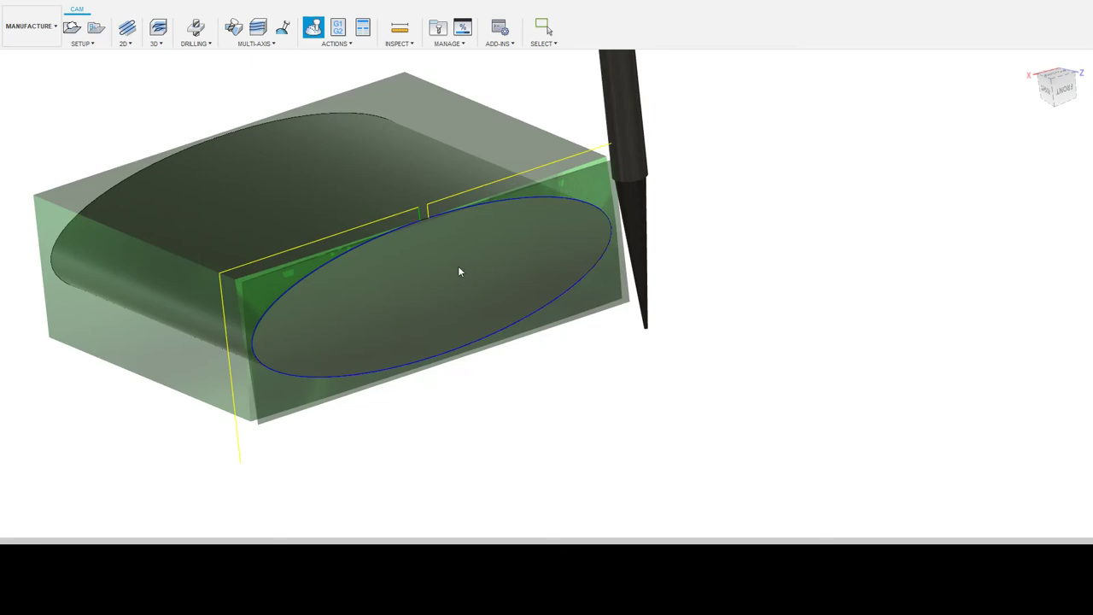
pyautogui.press('Escape')
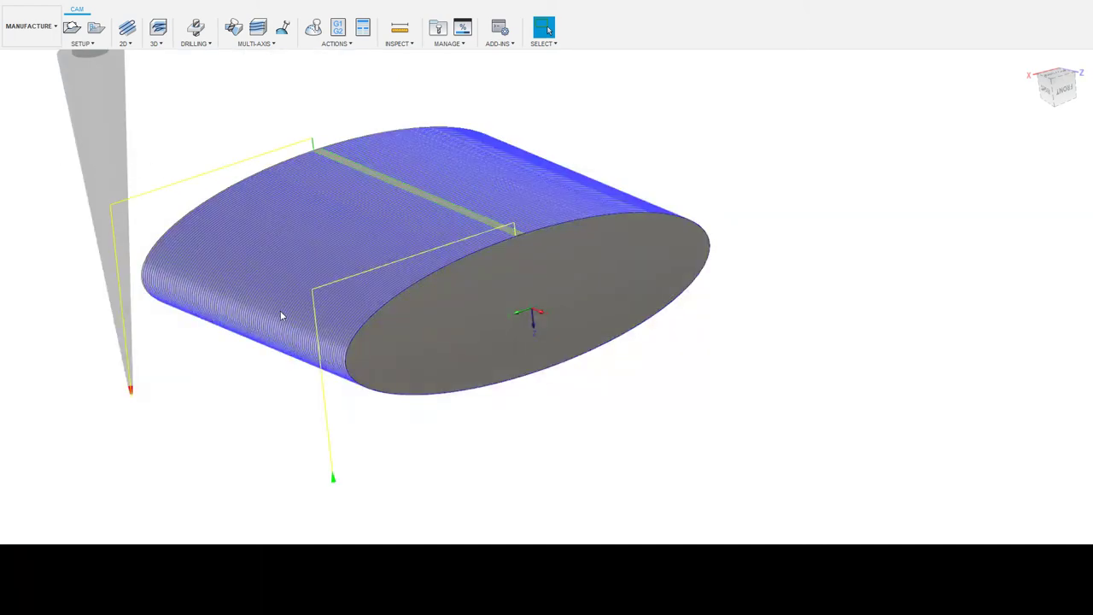
# Step: Toggle the multi-axis operation's toolpath display in the browser until its passes are hidden
pyautogui.moveTo(251, 284)
pyautogui.keyDown('shift'); pyautogui.mouseDown(button='middle')
pyautogui.moveTo(325, 193)
pyautogui.moveTo(288, 168)
pyautogui.moveTo(296, 122)
pyautogui.moveTo(275, 81)
pyautogui.moveTo(371, 134)
pyautogui.moveTo(400, 178)
pyautogui.mouseUp(button='middle'); pyautogui.keyUp('shift')
pyautogui.keyDown('shift'); pyautogui.moveTo(574, 175); pyautogui.dragTo(268, 188, button='middle'); pyautogui.keyUp('shift')
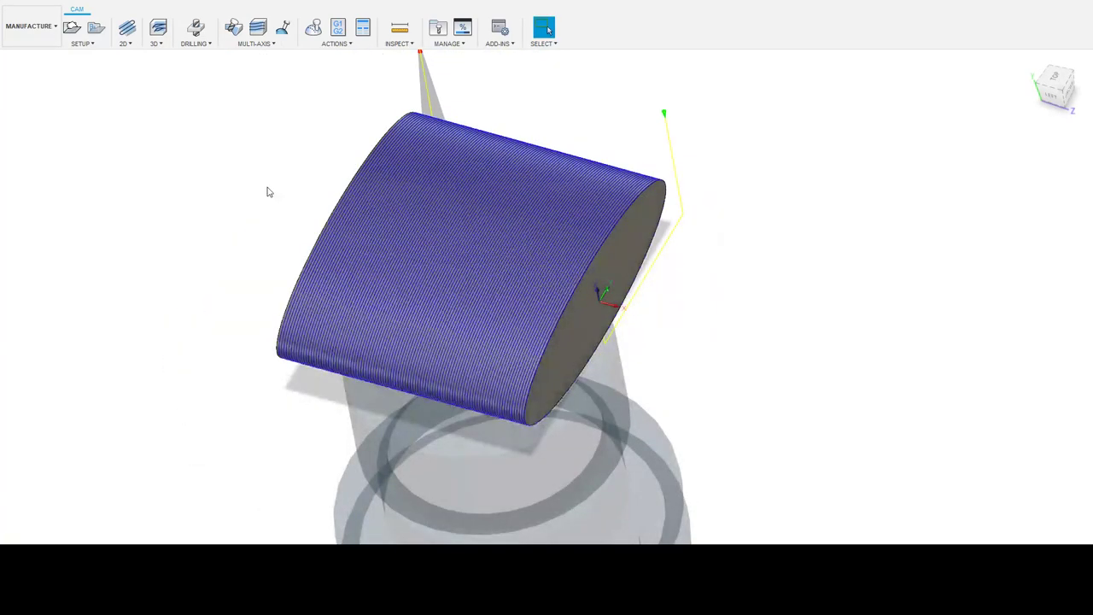
pyautogui.click(107, 176)
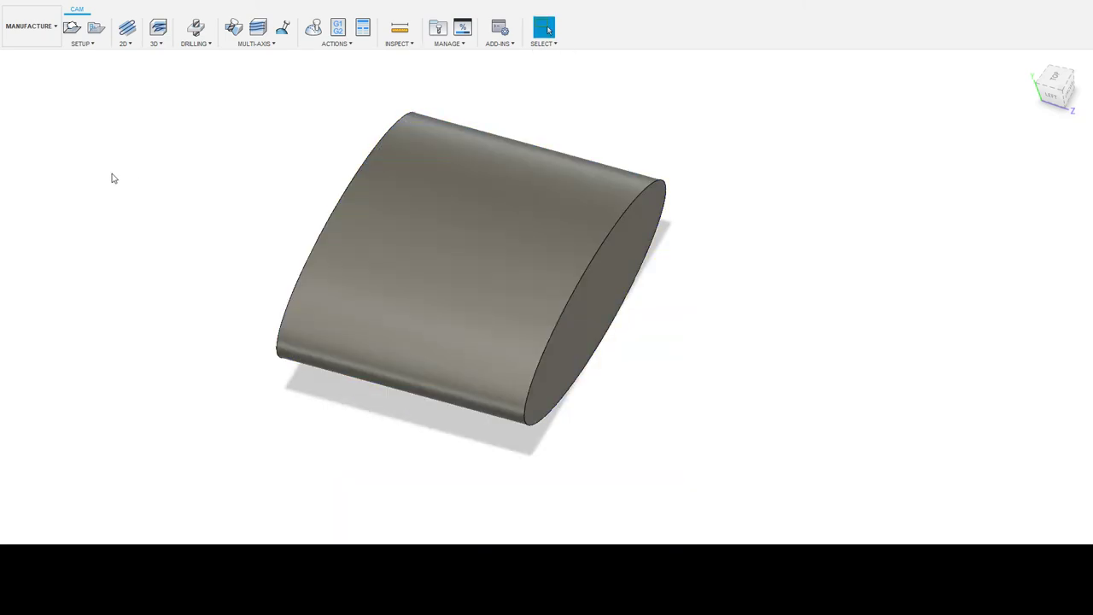
pyautogui.click(112, 176)
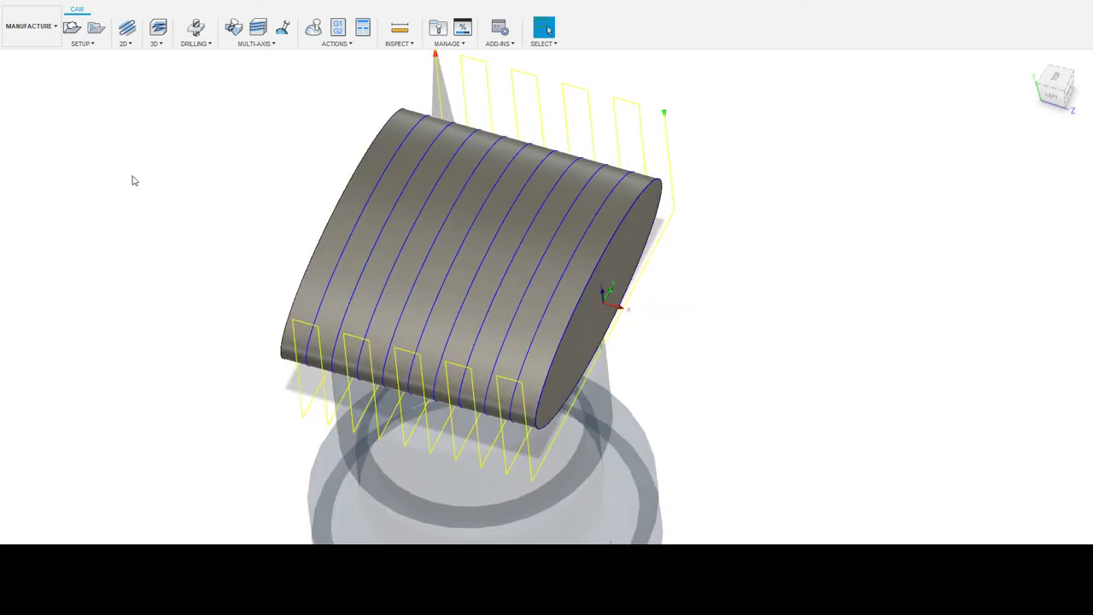
pyautogui.click(94, 162)
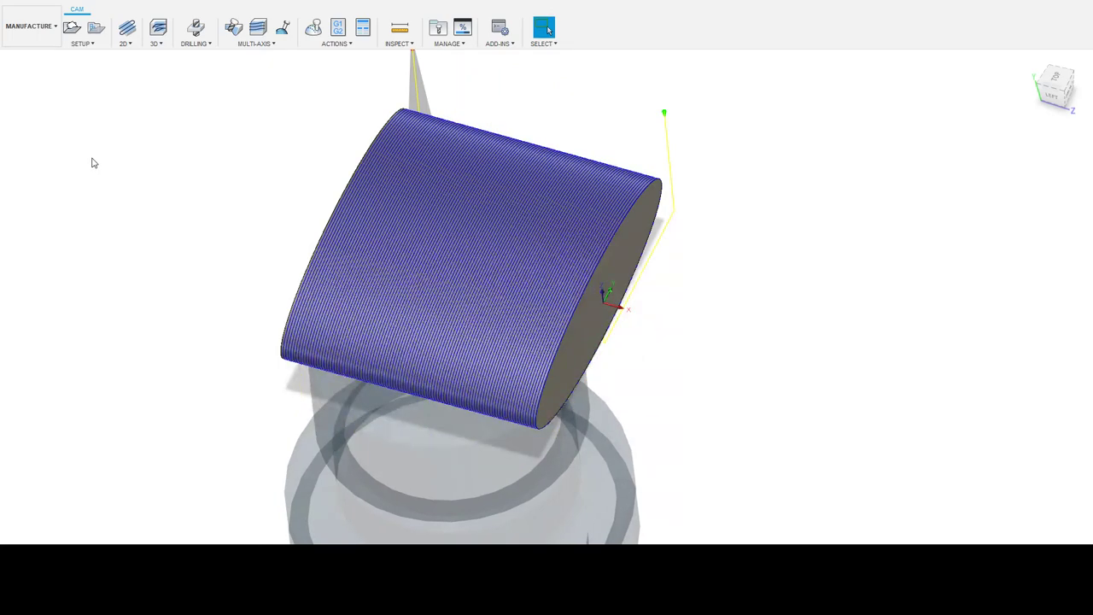
pyautogui.click(141, 172)
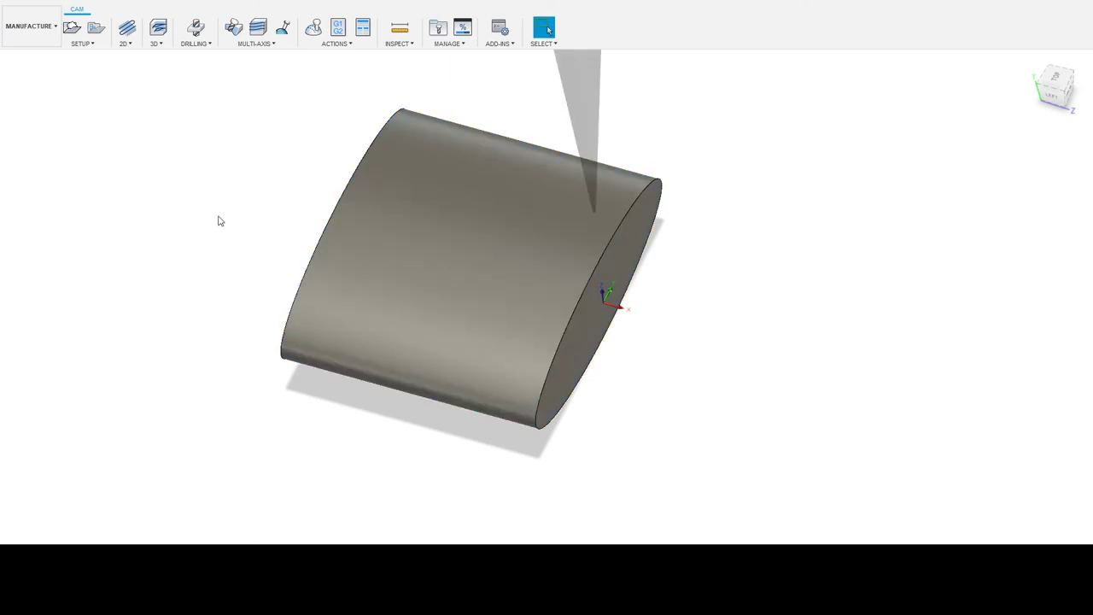
pyautogui.click(105, 172)
pyautogui.click(105, 165)
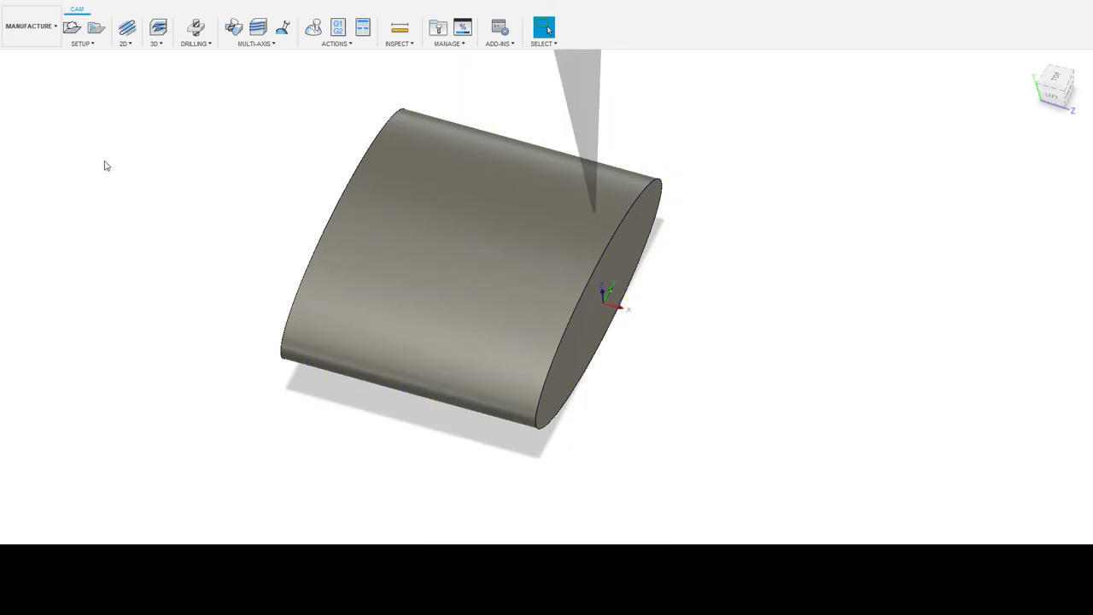
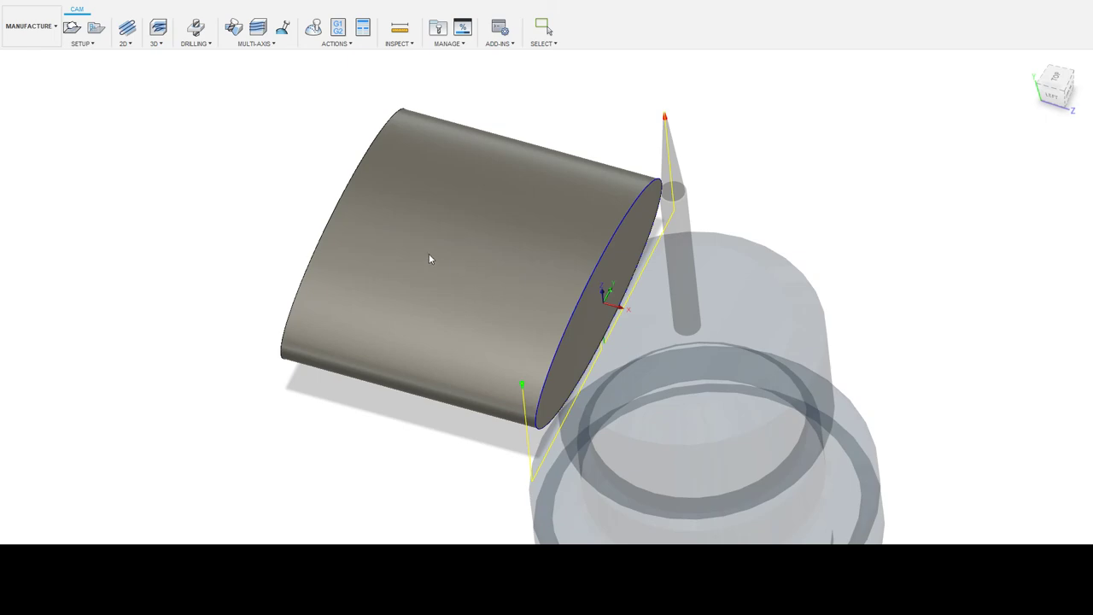
# Step: Deselect the operation so its tool, holder and toolpath lines disappear, leaving only the curved part visible
pyautogui.press('Escape')
pyautogui.press('Escape')
pyautogui.press('Escape')
pyautogui.moveTo(281, 165); pyautogui.dragTo(260, 142, button='middle')
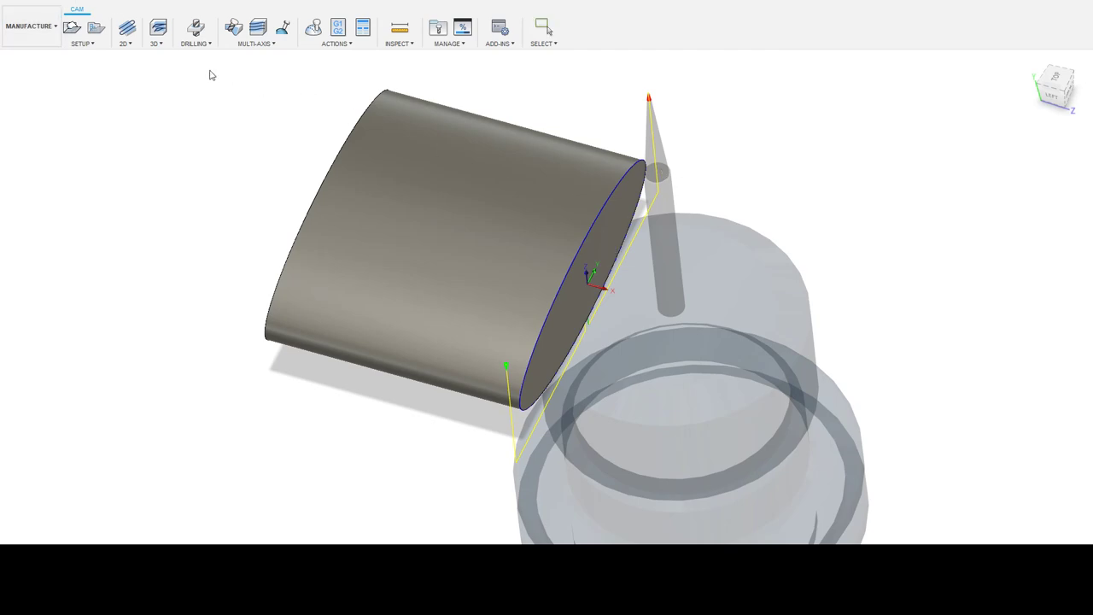
pyautogui.press('Escape')
pyautogui.press('Escape')
pyautogui.click(200, 285)
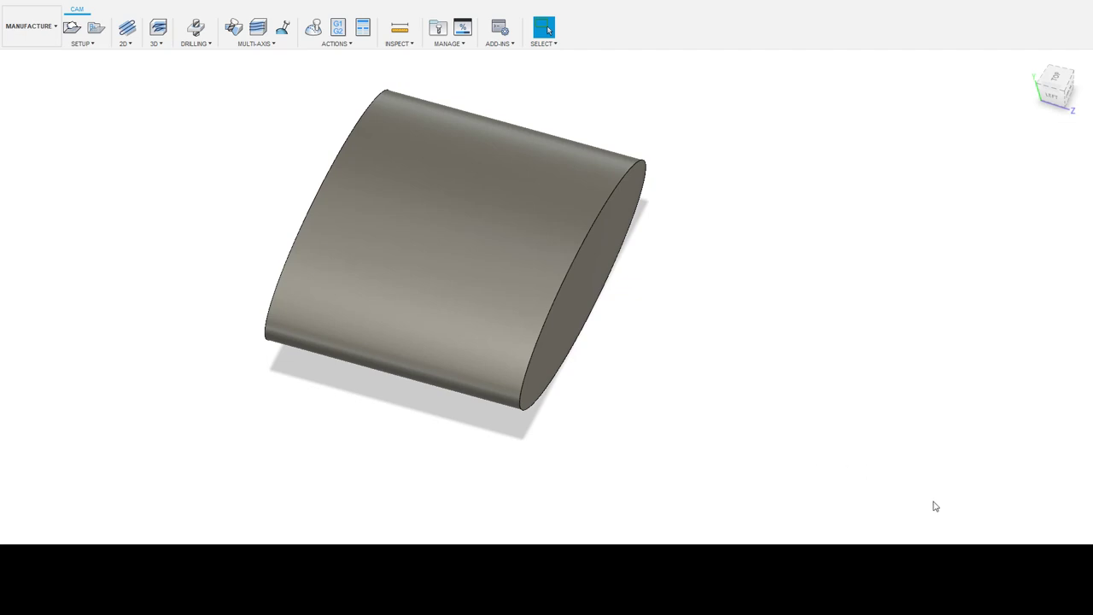